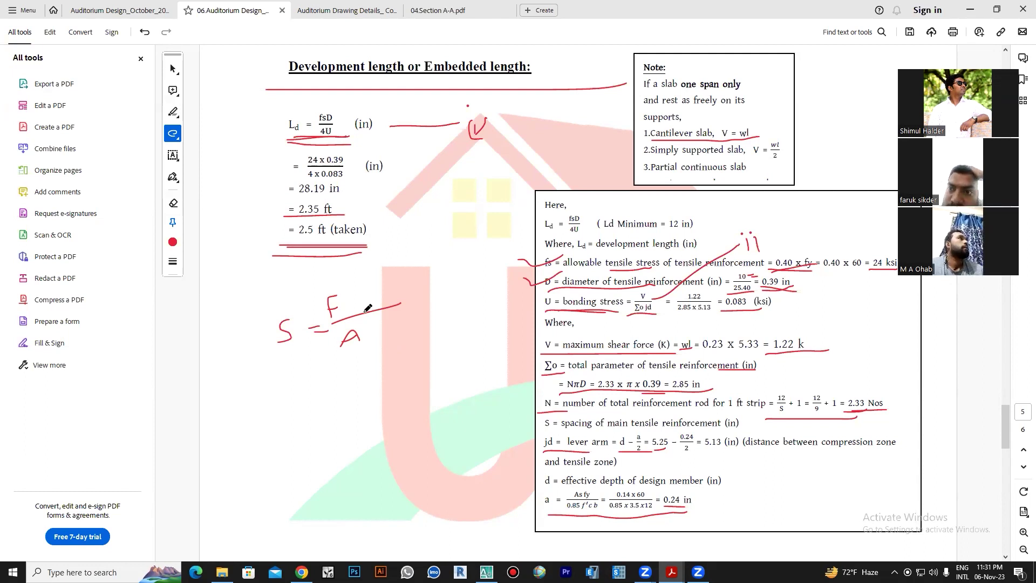
scroll(369, 308, "down", 1)
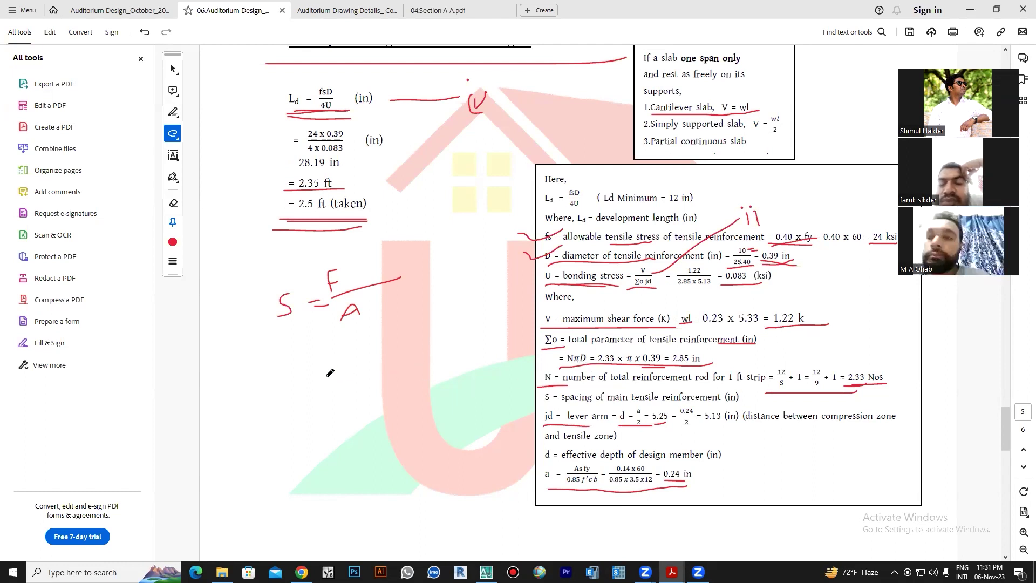
Ink a small circle below the handwritten S = F/A note on the development-length page
left_click_drag(330, 373, 382, 373)
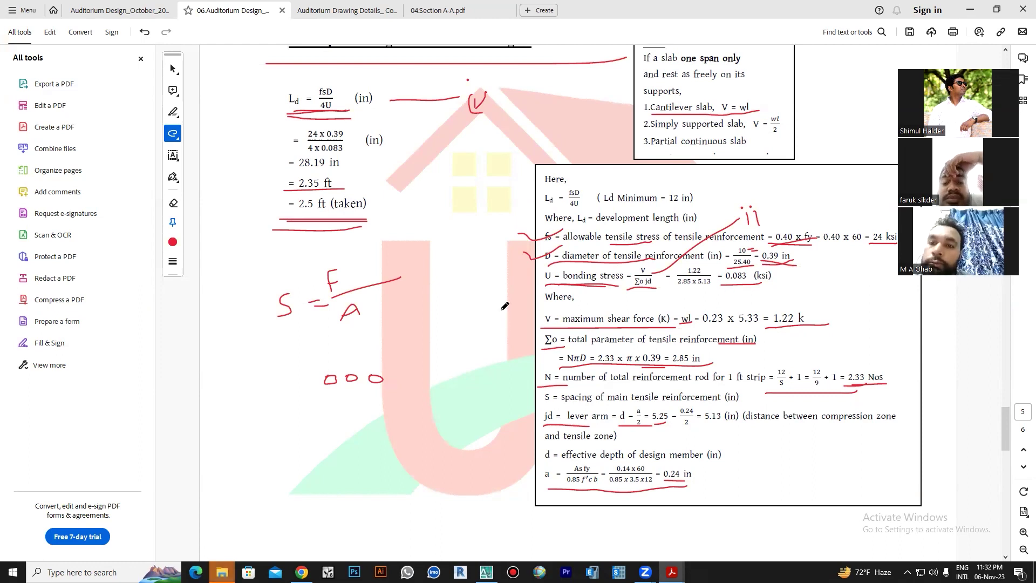
scroll(447, 294, "up", 1)
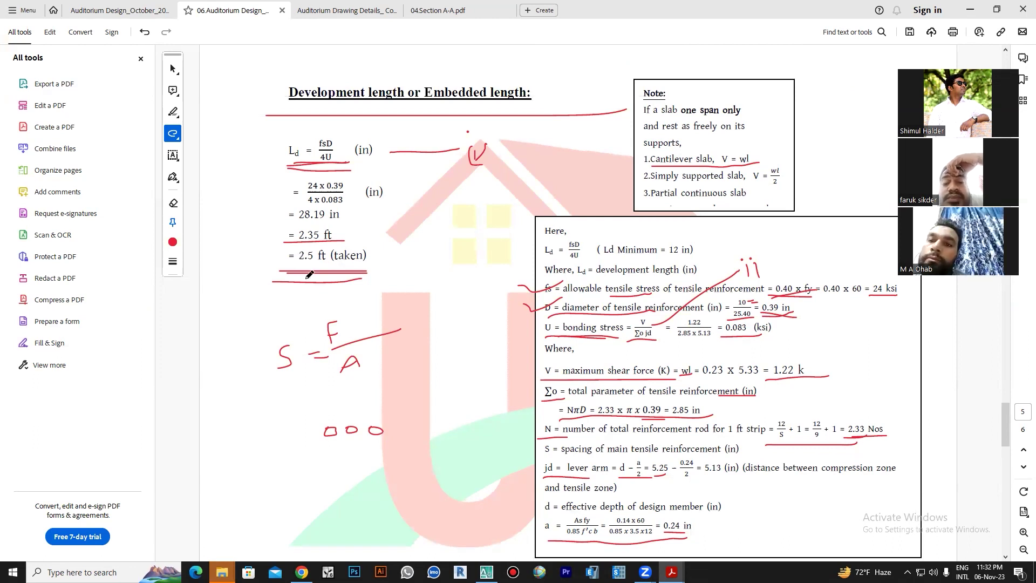
scroll(421, 341, "down", 4)
scroll(496, 375, "down", 2)
scroll(497, 374, "down", 2)
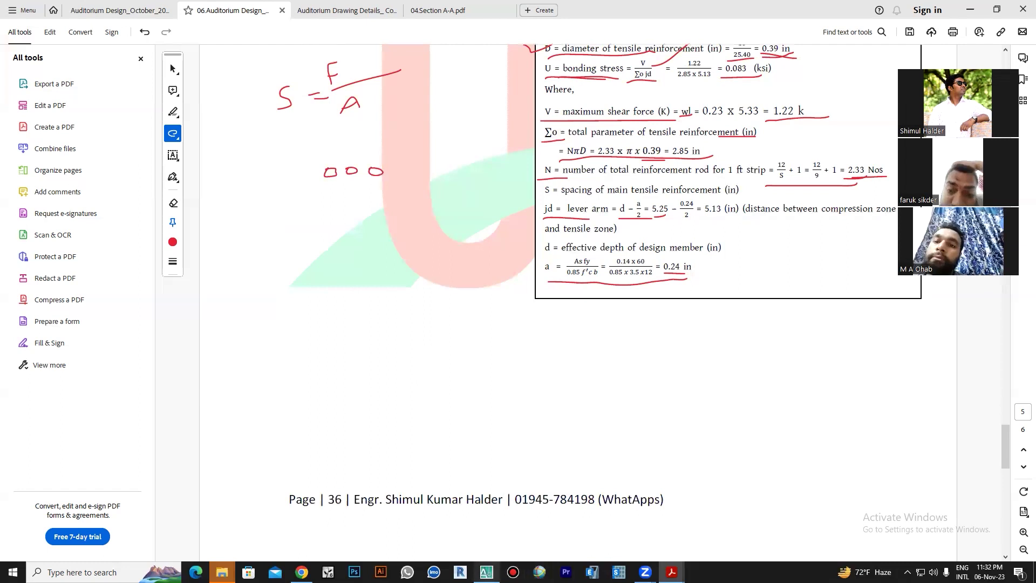
Switch to the AutoCAD drawing and pan to the Gallery Reinforcement stair section
left_click(486, 571)
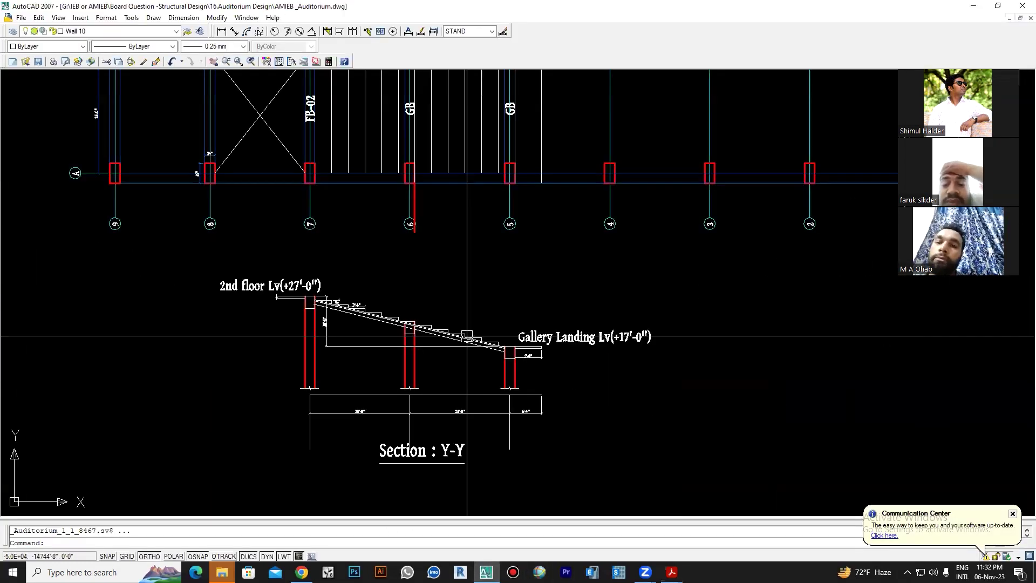
scroll(467, 333, "down", 5)
middle_click_drag(624, 388, 466, 457)
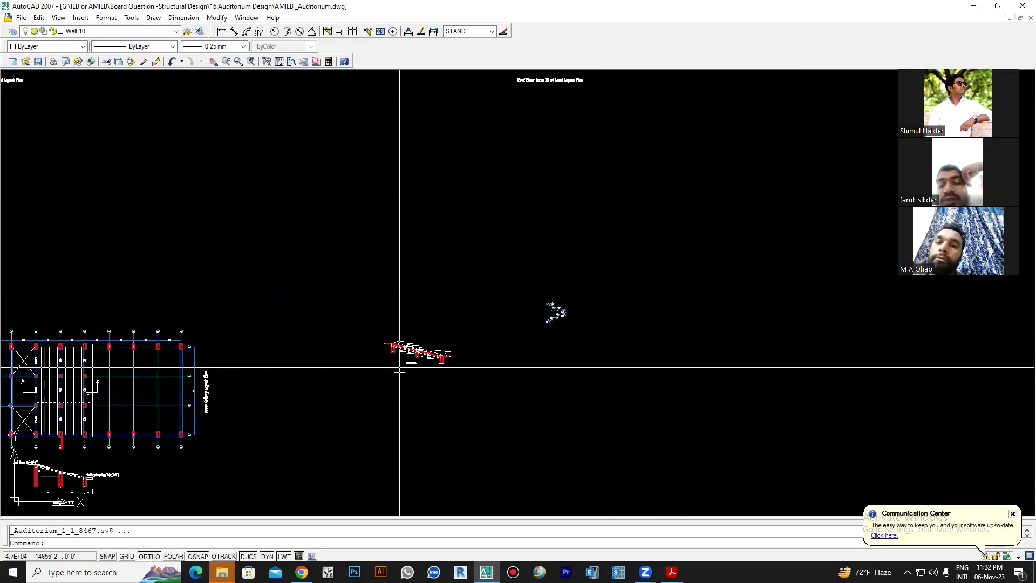
scroll(416, 351, "up", 5)
scroll(356, 389, "up", 5)
scroll(356, 389, "up", 2)
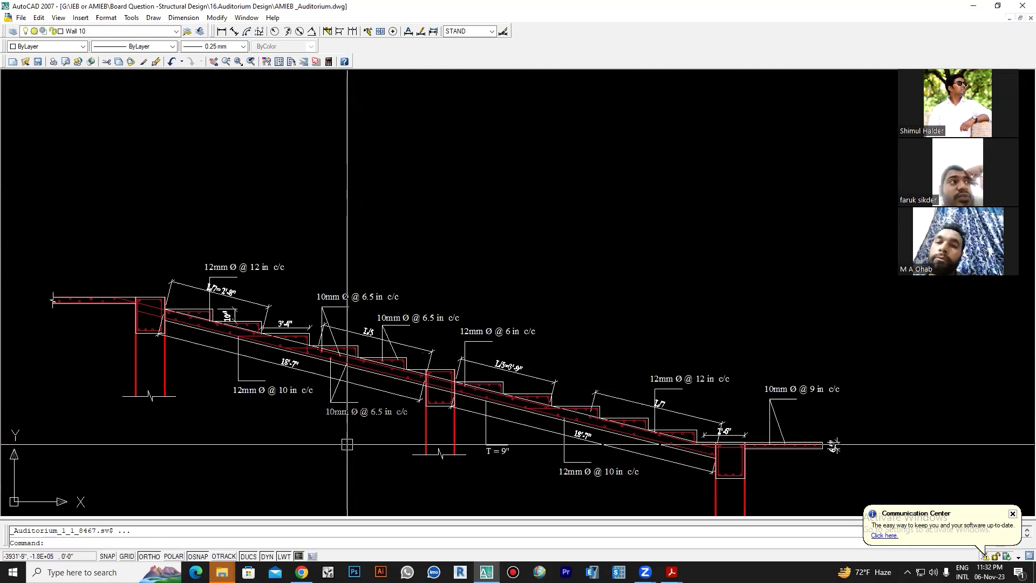
scroll(385, 414, "up", 2)
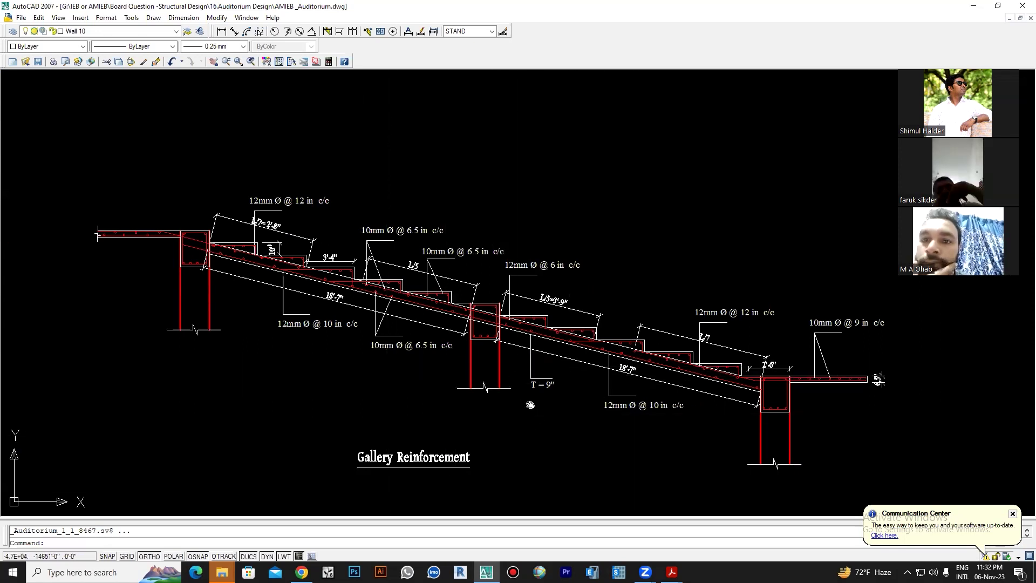
middle_click_drag(527, 405, 517, 404)
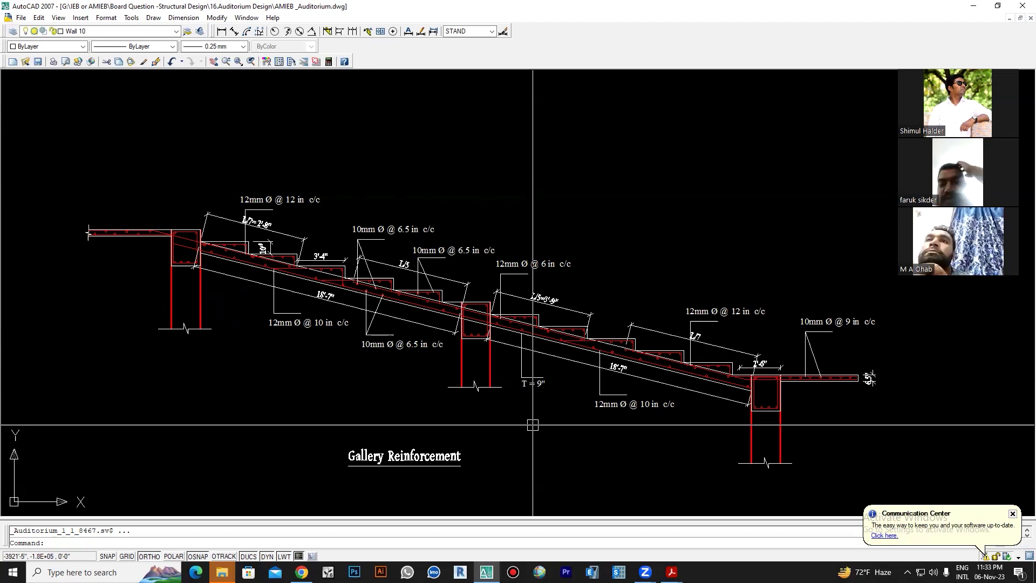
scroll(313, 388, "down", 2)
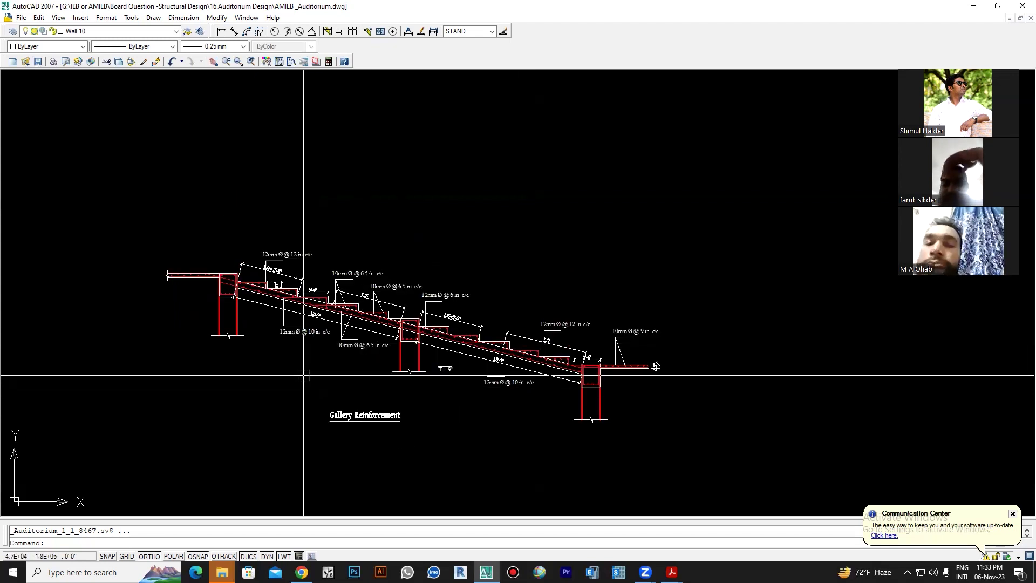
scroll(304, 370, "up", 4)
scroll(336, 373, "down", 3)
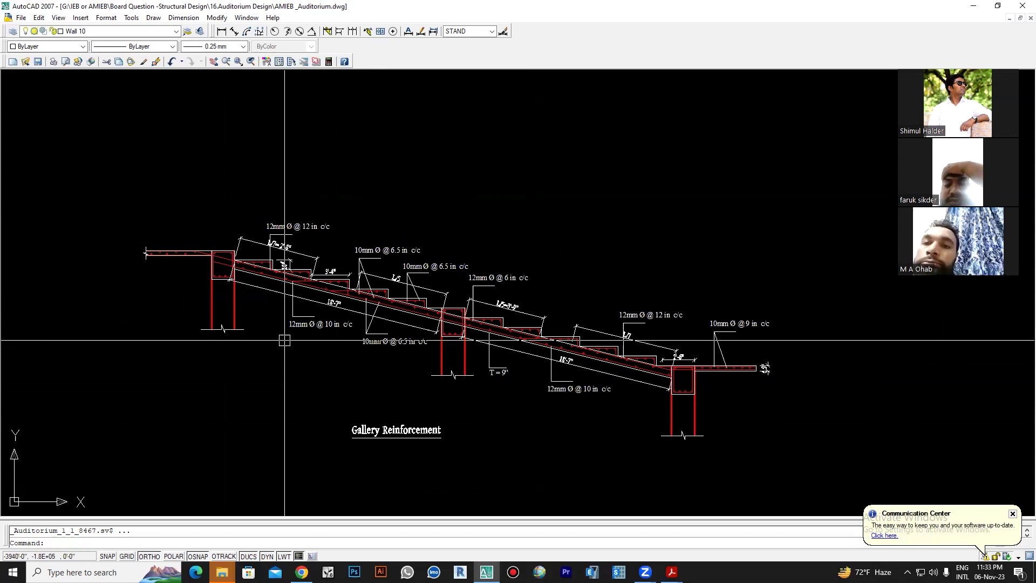
scroll(248, 300, "up", 1)
scroll(243, 288, "up", 1)
scroll(243, 289, "down", 1)
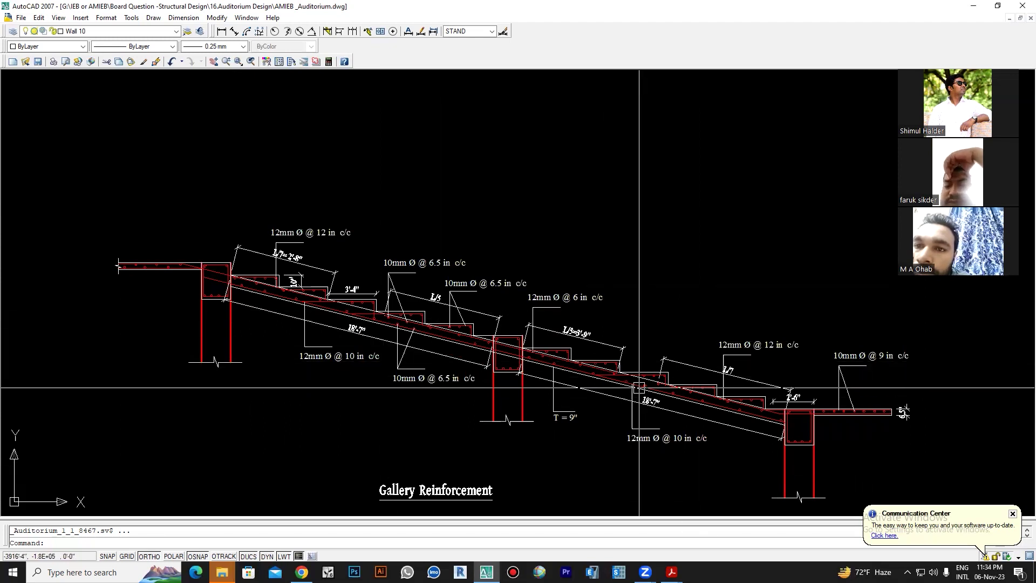
scroll(347, 416, "up", 1)
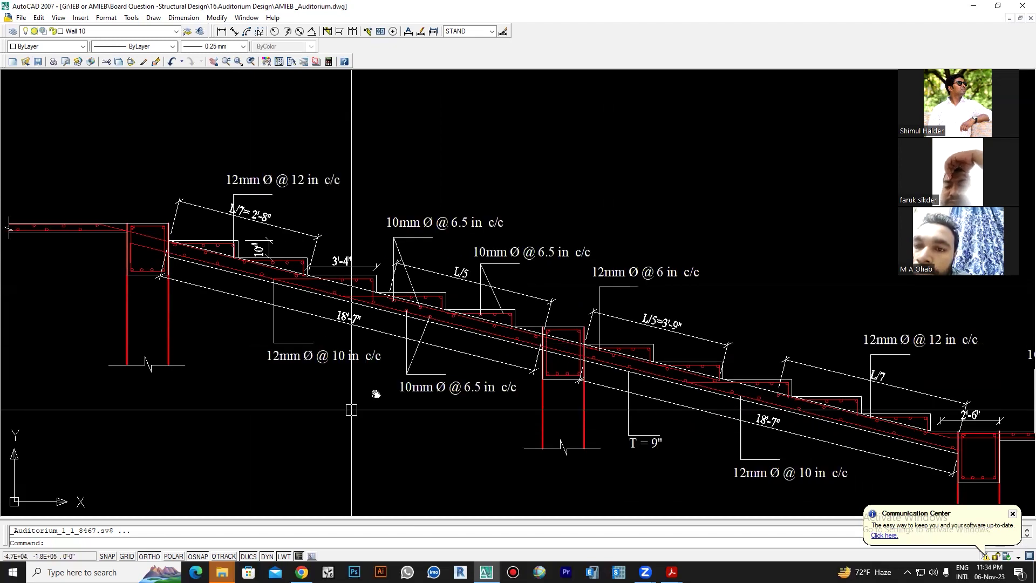
scroll(387, 370, "down", 2)
scroll(387, 370, "down", 2)
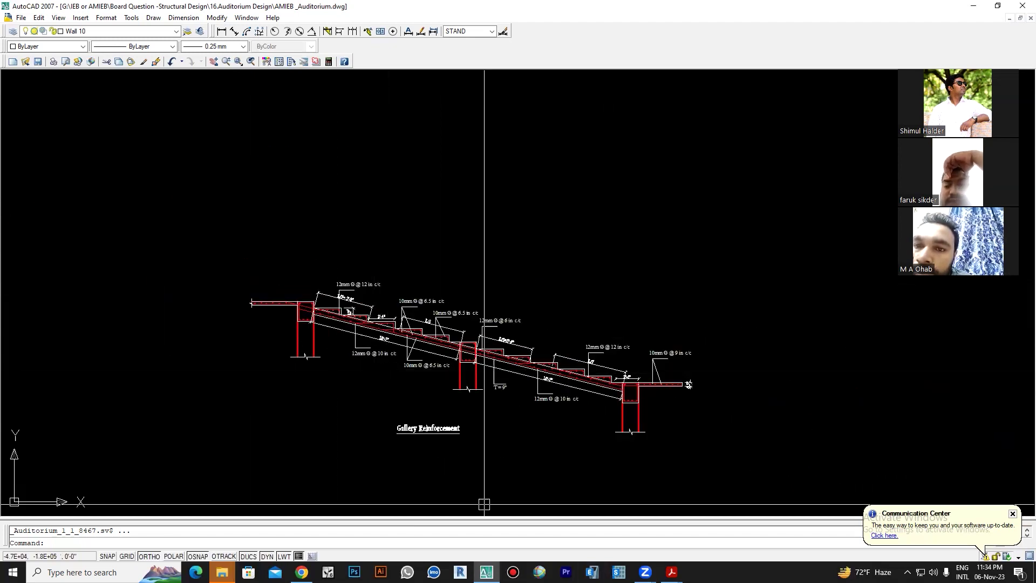
Return to the calculation PDF and underline '# 4 @ 12″' with the red pen
left_click(613, 522)
scroll(353, 302, "up", 3)
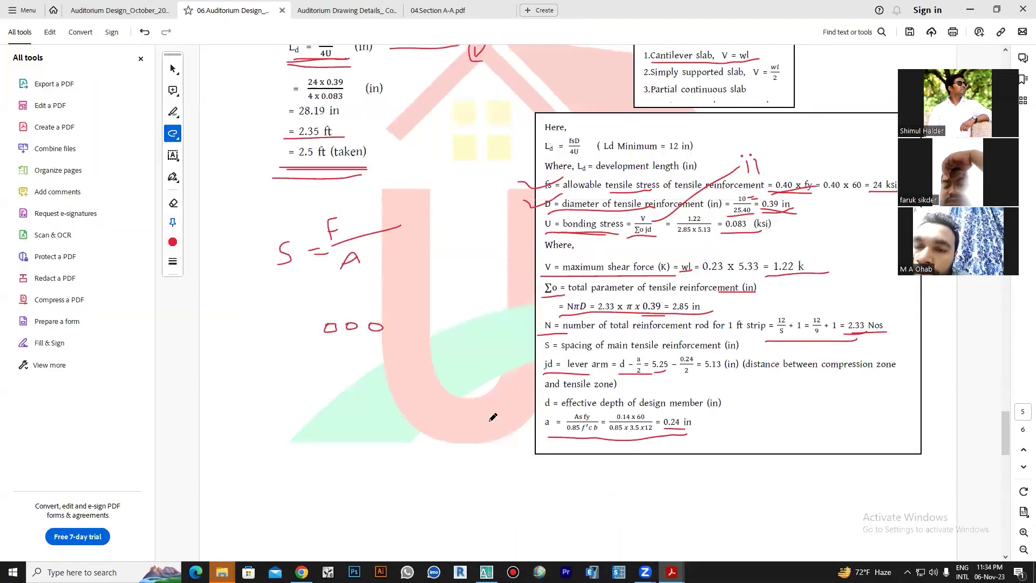
scroll(354, 301, "up", 5)
scroll(353, 302, "up", 5)
scroll(353, 302, "up", 5)
scroll(353, 302, "up", 5)
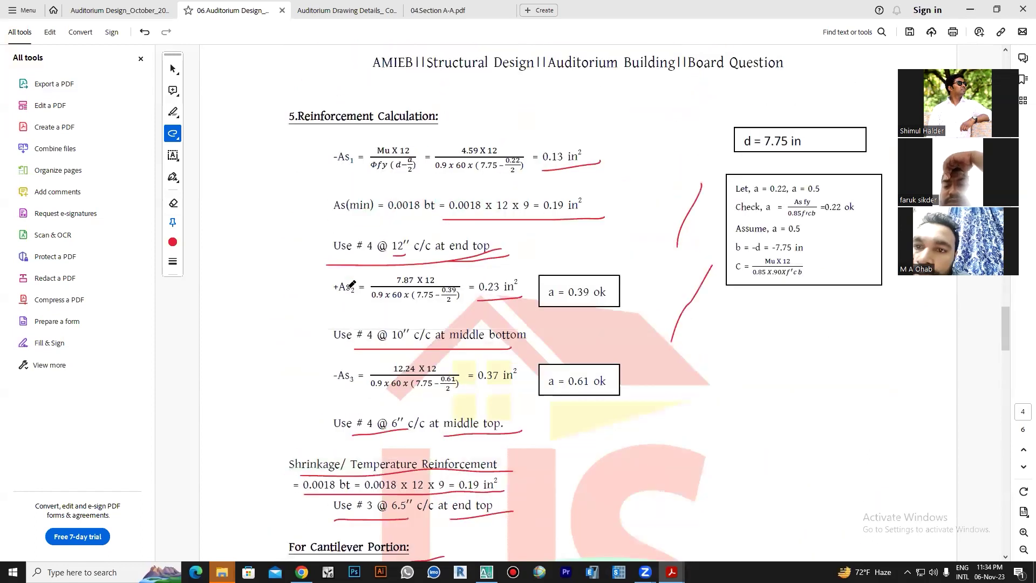
scroll(351, 283, "up", 1)
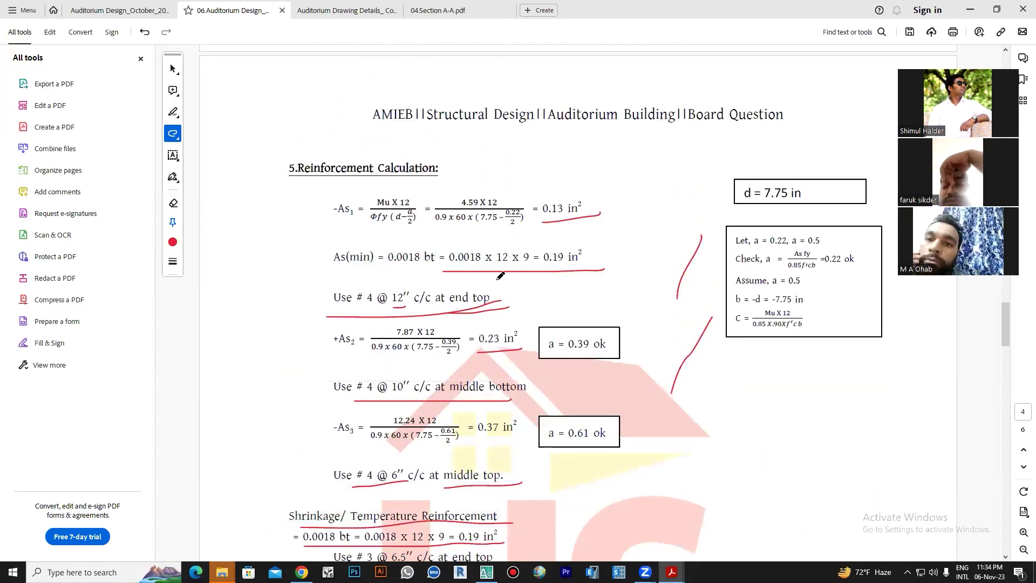
left_click_drag(350, 311, 416, 303)
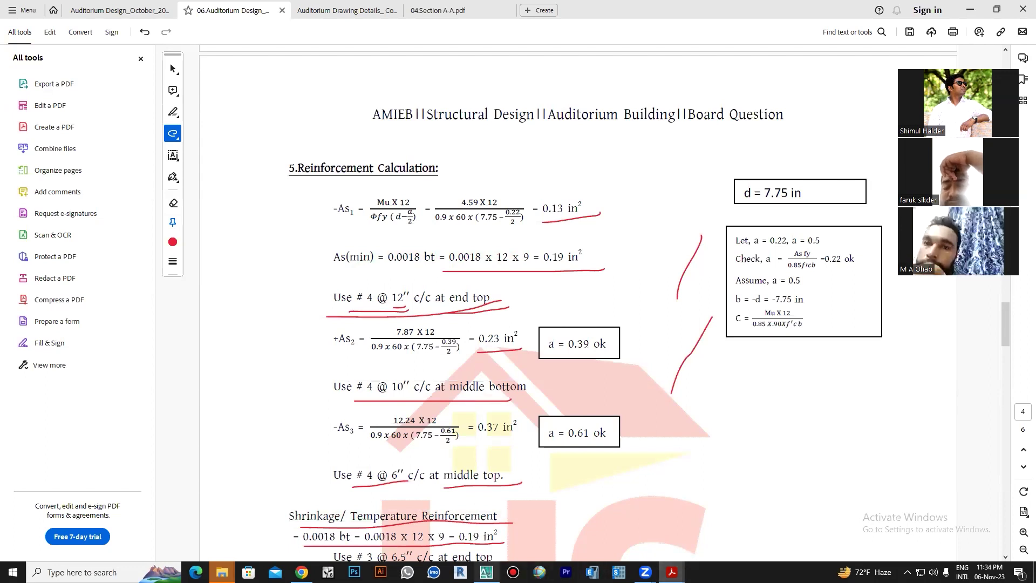
Return to the gallery drawing and pan to the upper slab near the 10″ dimension
left_click(486, 571)
scroll(342, 334, "up", 5)
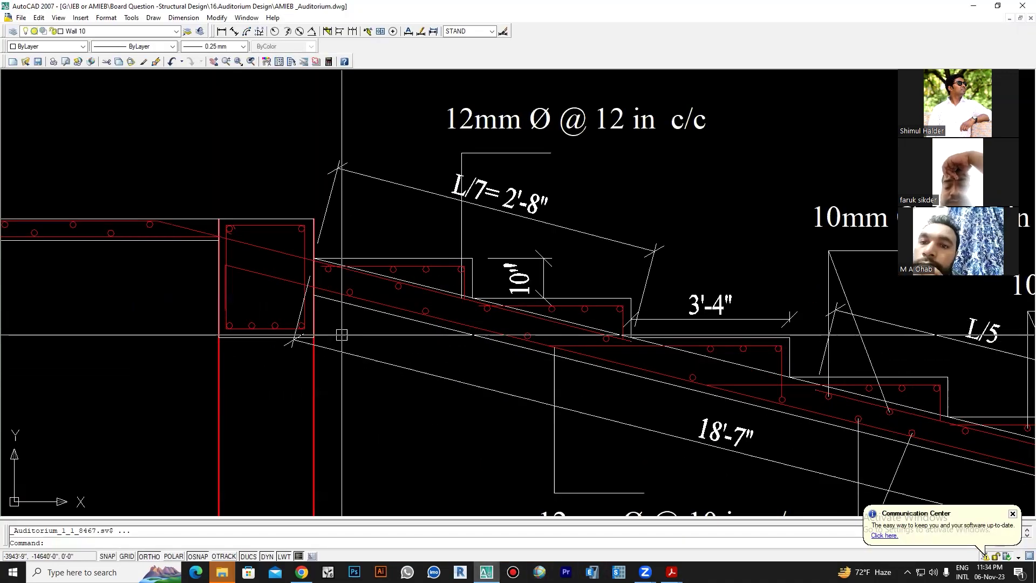
scroll(370, 344, "down", 2)
middle_click_drag(370, 346, 381, 316)
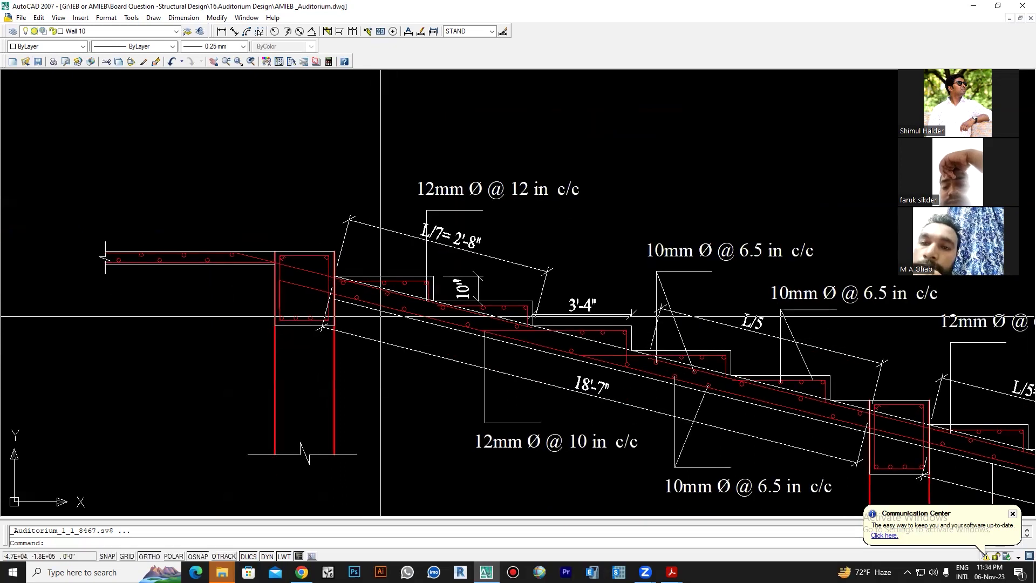
scroll(381, 316, "up", 2)
scroll(381, 317, "up", 1)
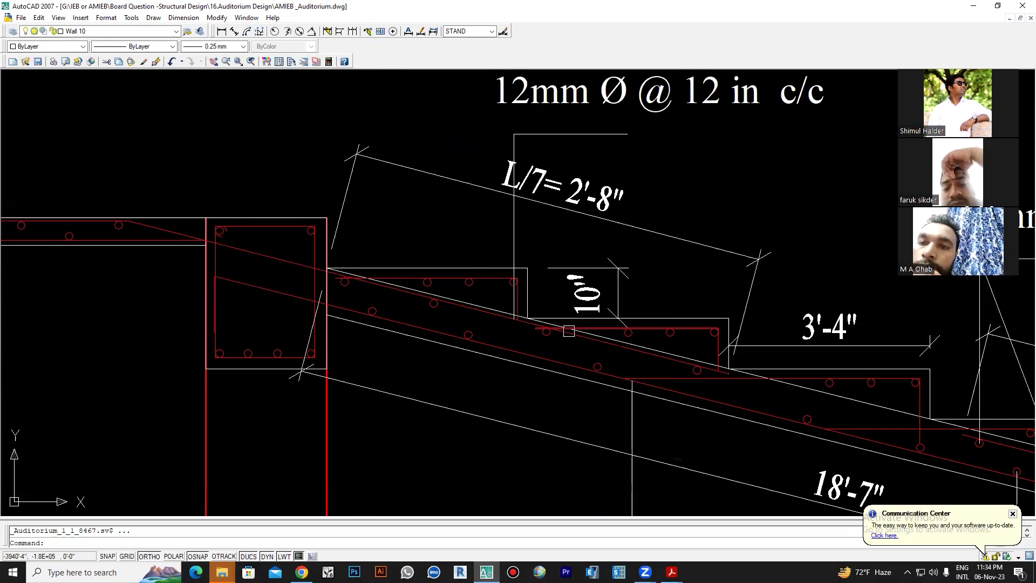
middle_click_drag(647, 126, 626, 236)
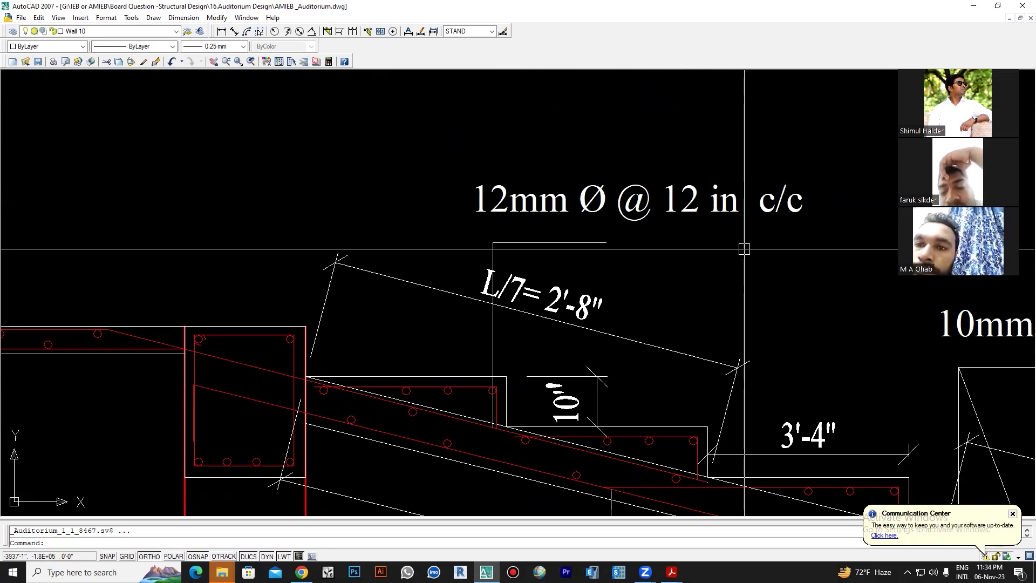
scroll(490, 439, "up", 1)
scroll(489, 439, "up", 1)
middle_click_drag(489, 439, 514, 358)
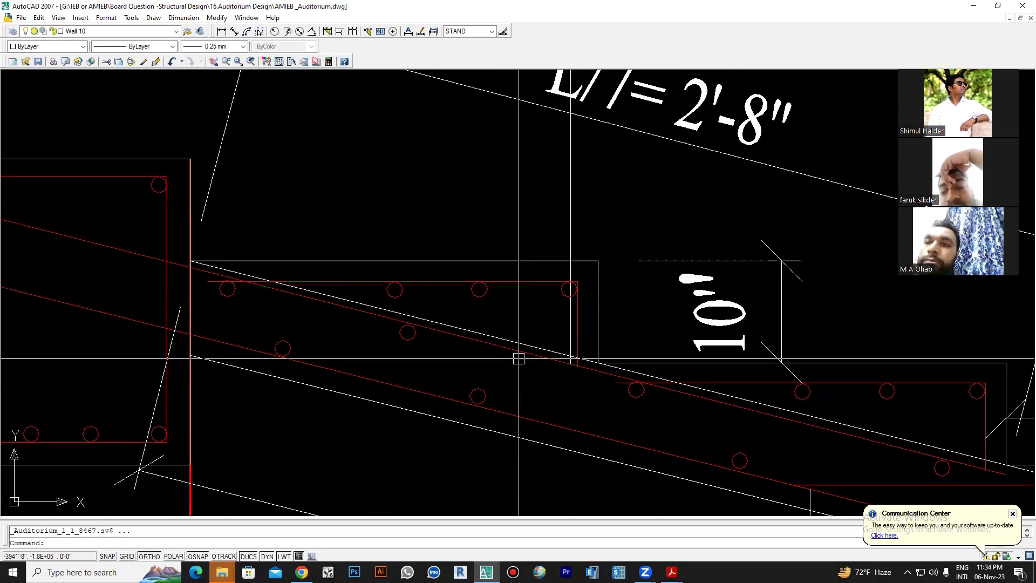
scroll(491, 346, "up", 1)
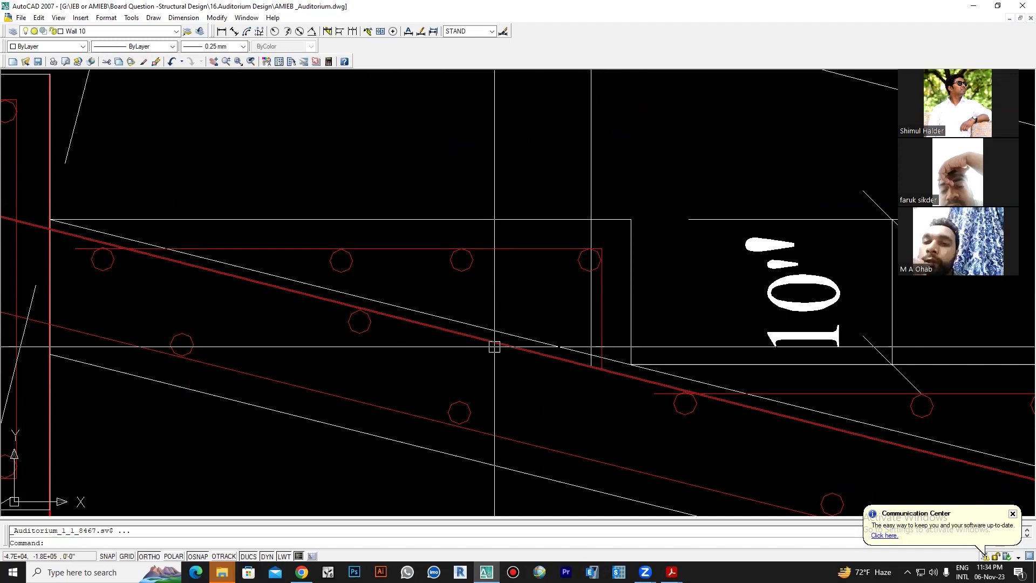
scroll(494, 347, "down", 2)
scroll(378, 299, "down", 1)
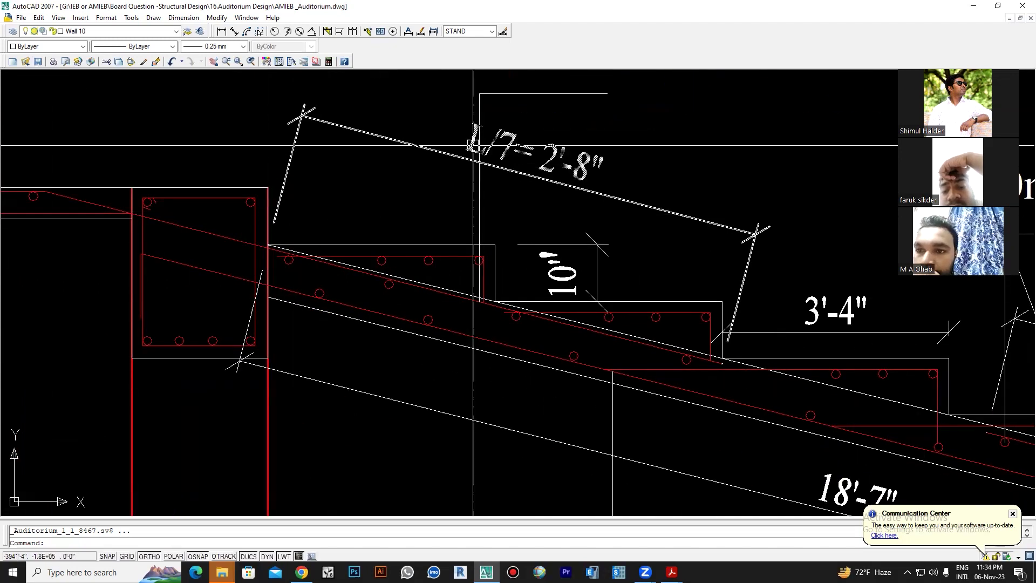
scroll(473, 146, "up", 1)
scroll(607, 189, "down", 1)
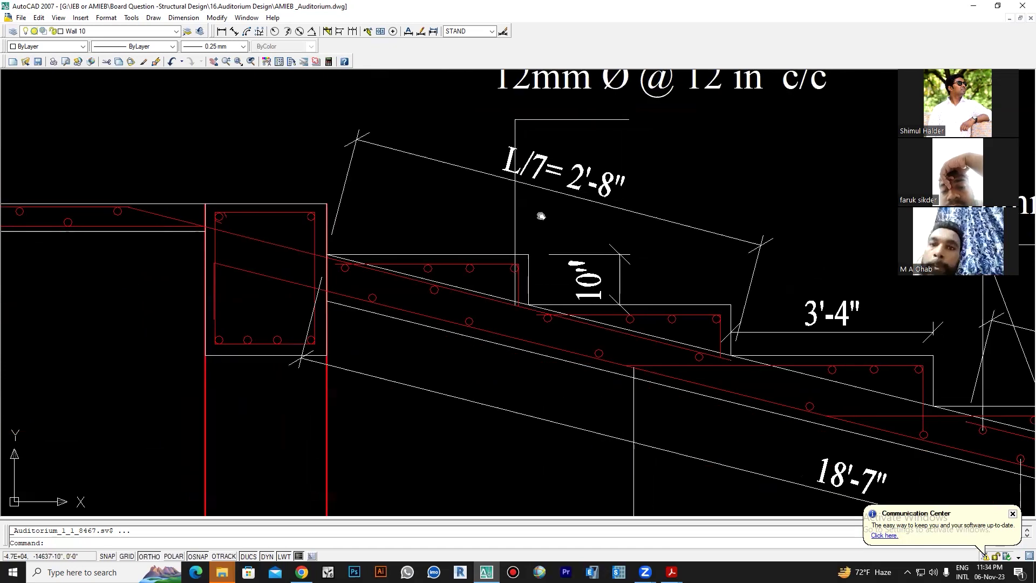
Pan along the sloped slab, upper column and bar labels to the whole gallery section
middle_click_drag(540, 216, 427, 257)
scroll(652, 359, "up", 1)
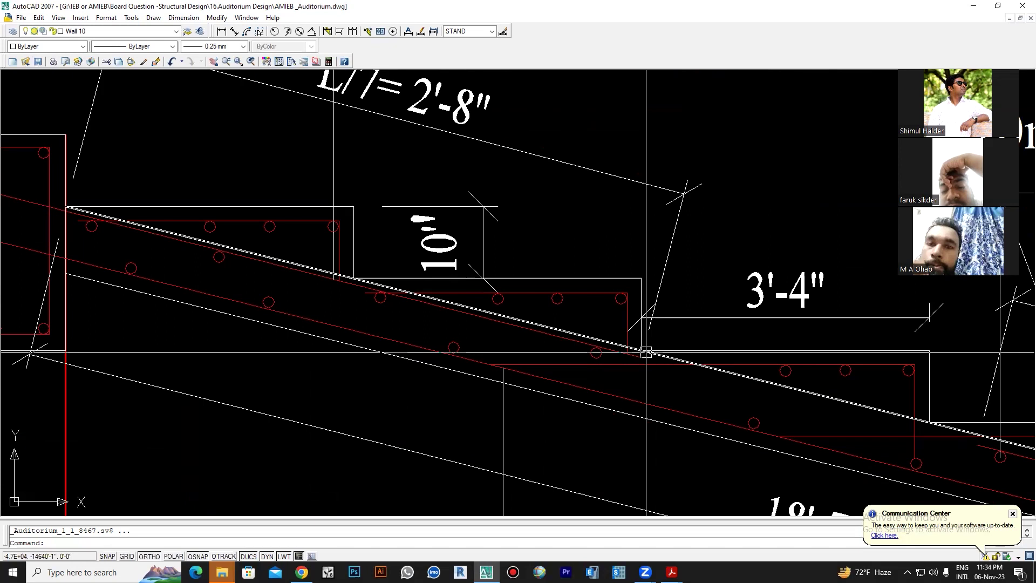
scroll(646, 352, "down", 1)
scroll(486, 287, "up", 1)
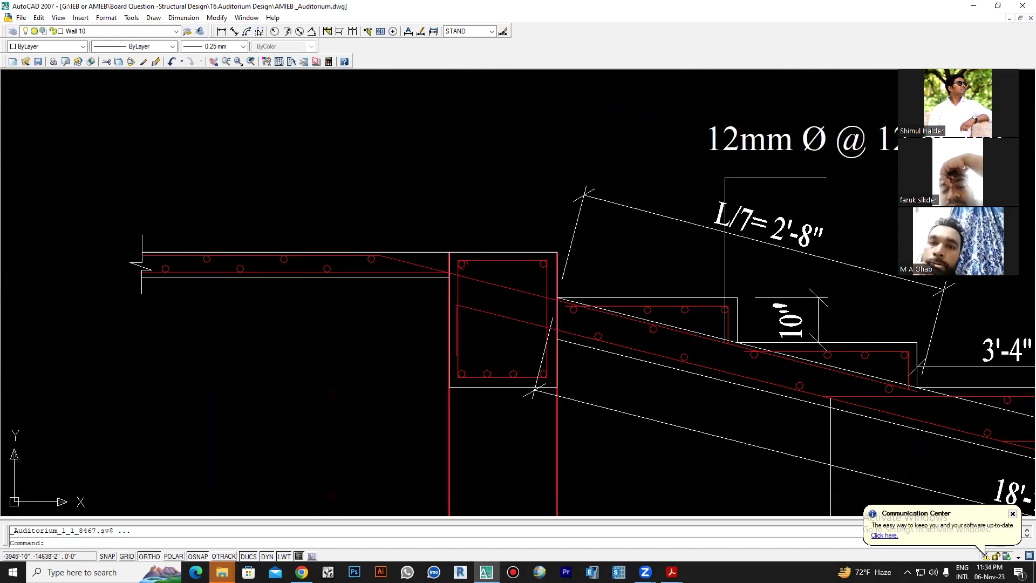
scroll(566, 304, "up", 1)
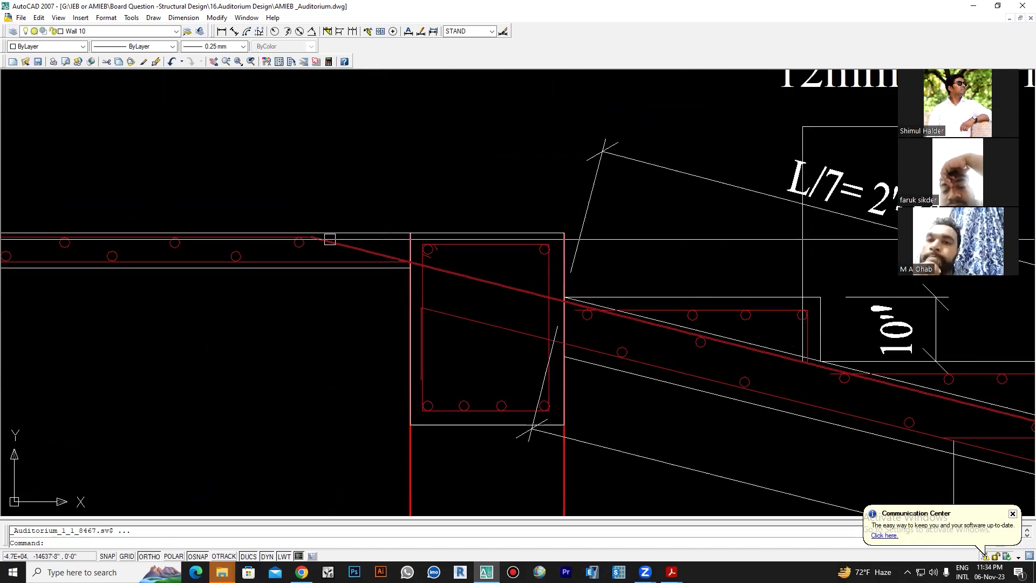
middle_click_drag(321, 244, 483, 290)
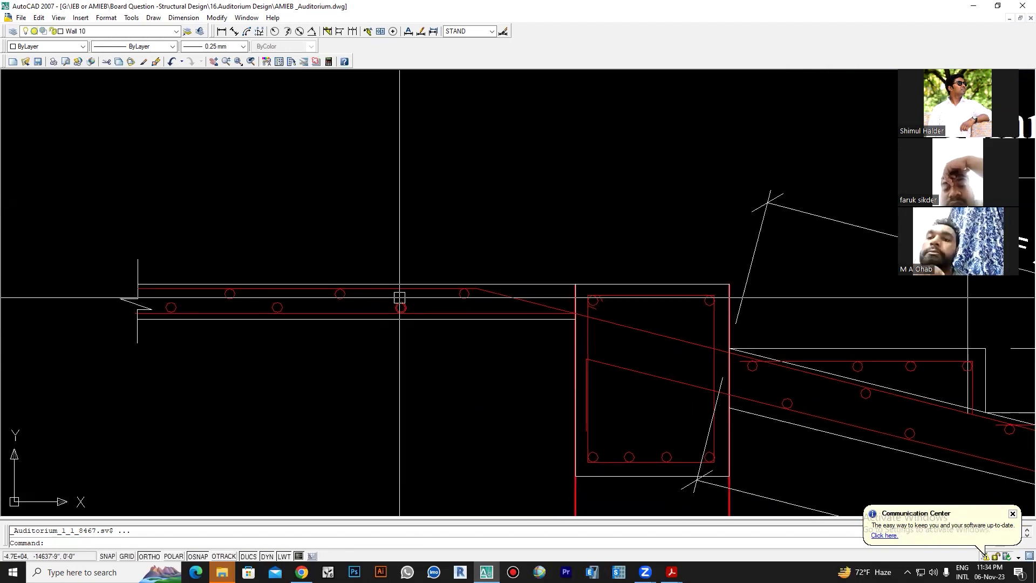
middle_click_drag(347, 339, 49, 276)
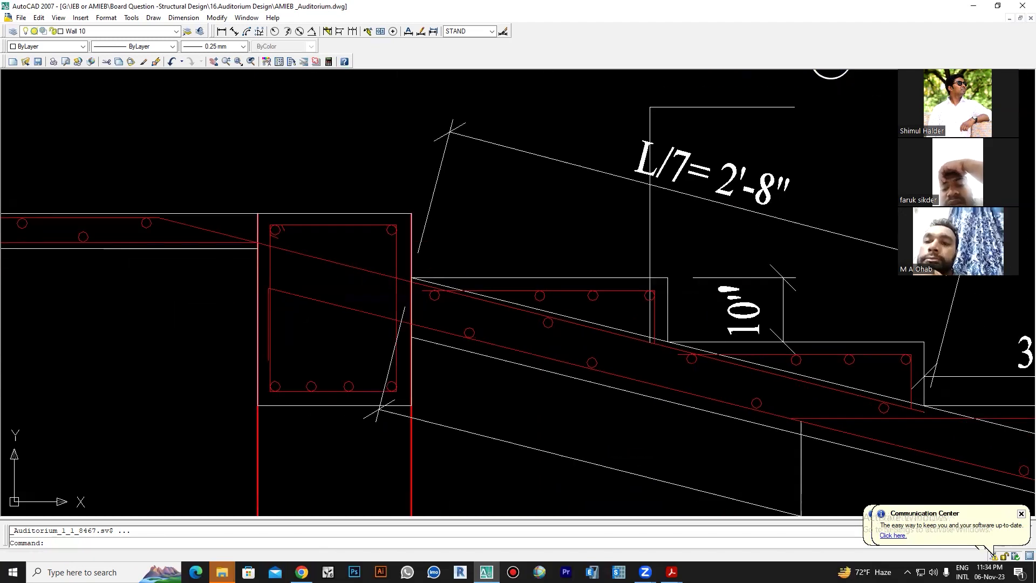
scroll(436, 376, "down", 4)
middle_click_drag(447, 412, 384, 381)
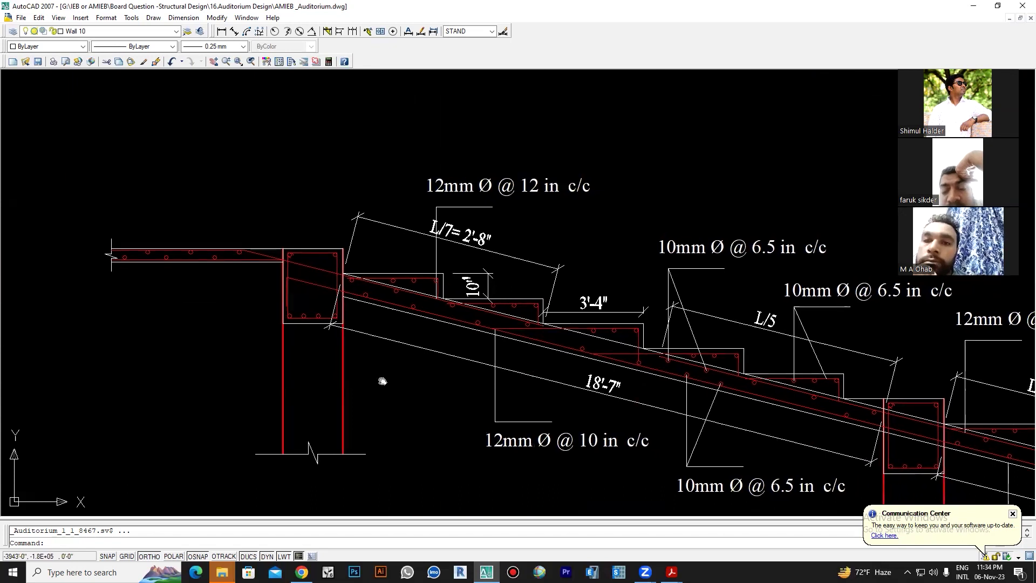
scroll(385, 382, "down", 3)
middle_click_drag(682, 444, 588, 412)
scroll(588, 412, "up", 1)
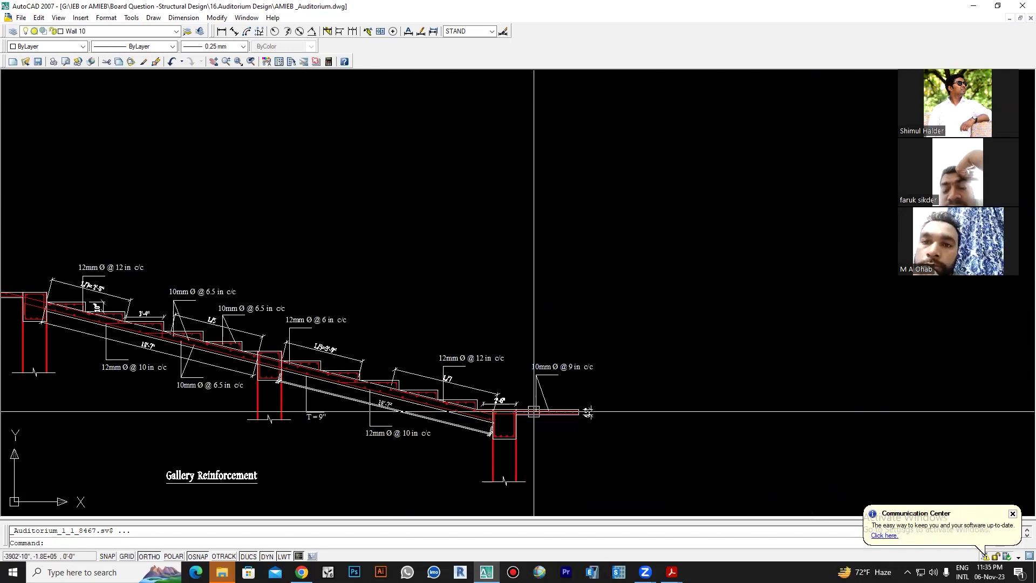
scroll(532, 417, "up", 2)
scroll(536, 404, "up", 2)
scroll(529, 295, "up", 1)
scroll(566, 261, "down", 1)
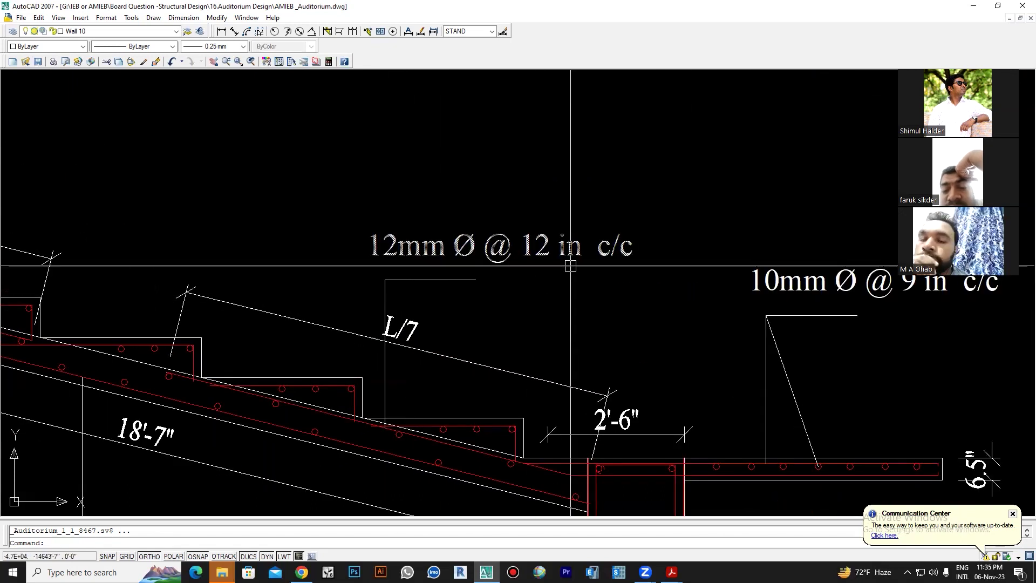
scroll(567, 289, "down", 5)
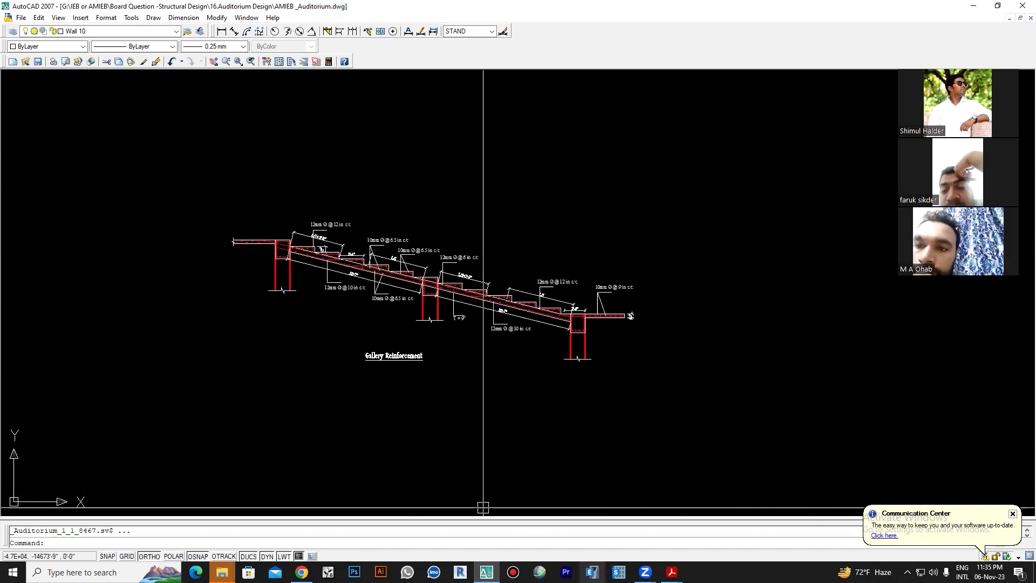
Bring the 06.Auditorium Design calculation PDF forward from Acrobat's taskbar previews
left_click(671, 571)
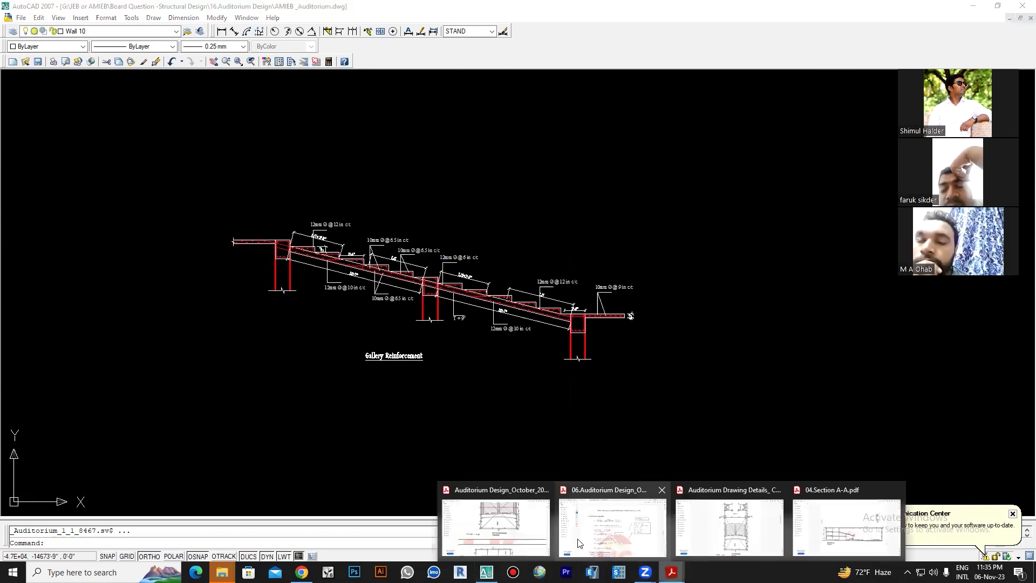
left_click(610, 530)
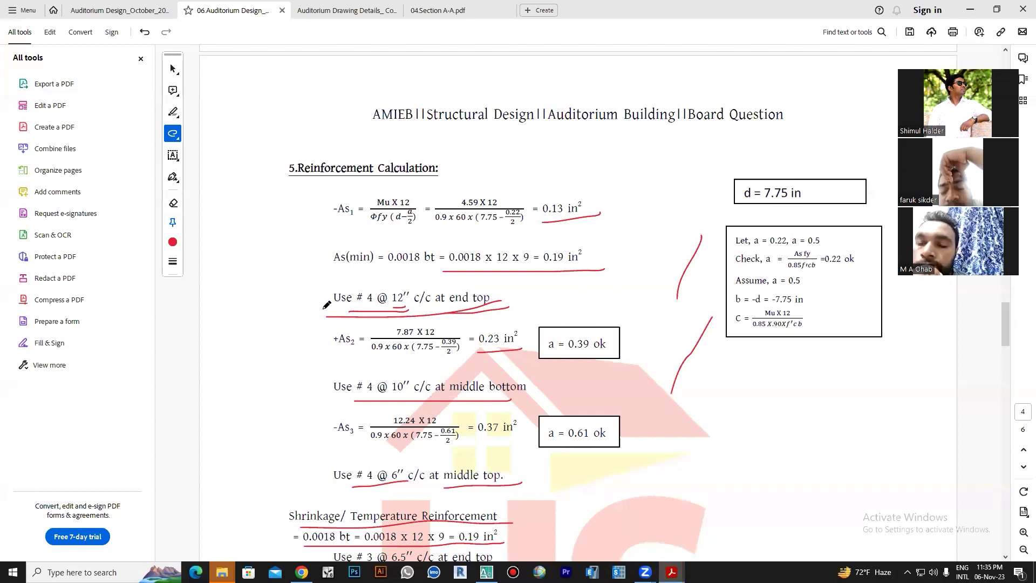
scroll(327, 303, "down", 1)
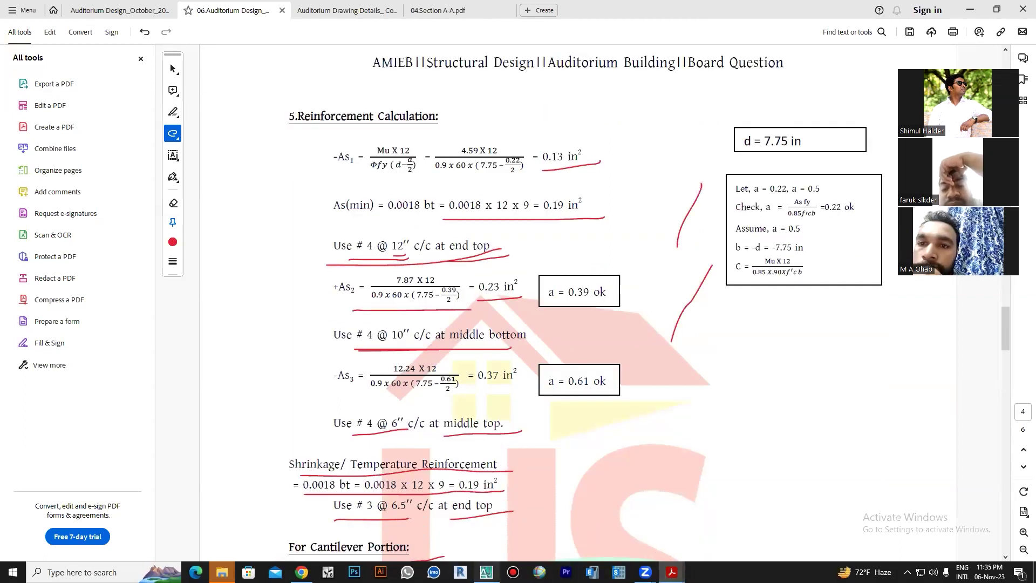
Back in the gallery drawing, pan from the lower staircase and title to the whole section
left_click(485, 486)
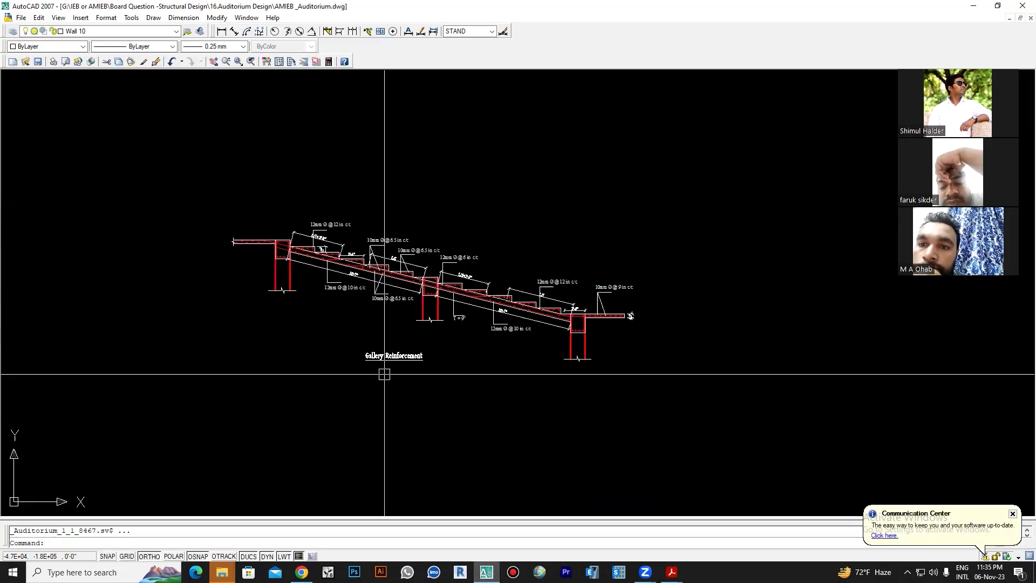
scroll(338, 257, "up", 5)
scroll(338, 257, "up", 2)
scroll(339, 257, "up", 1)
scroll(339, 256, "down", 1)
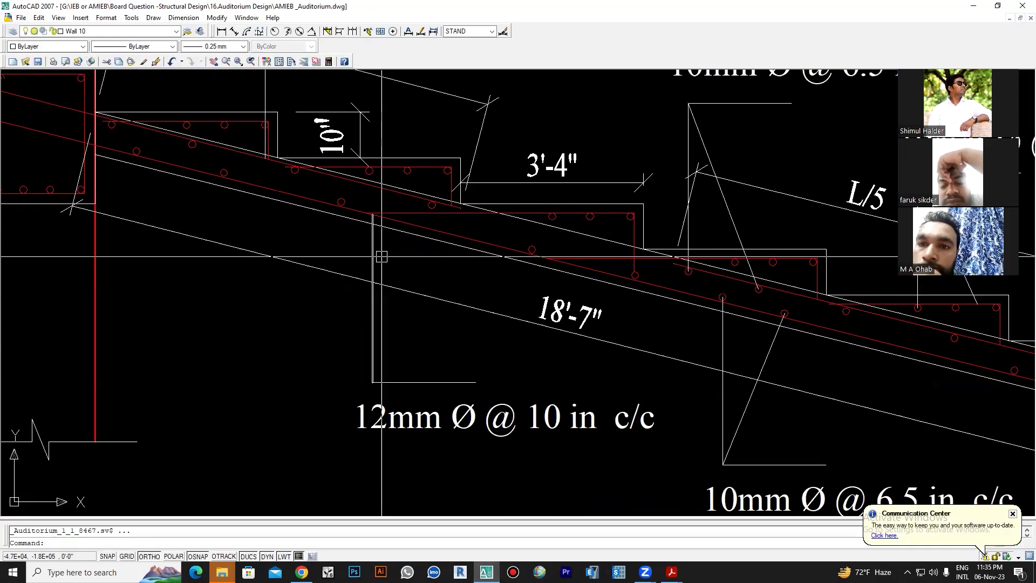
scroll(423, 454, "down", 2)
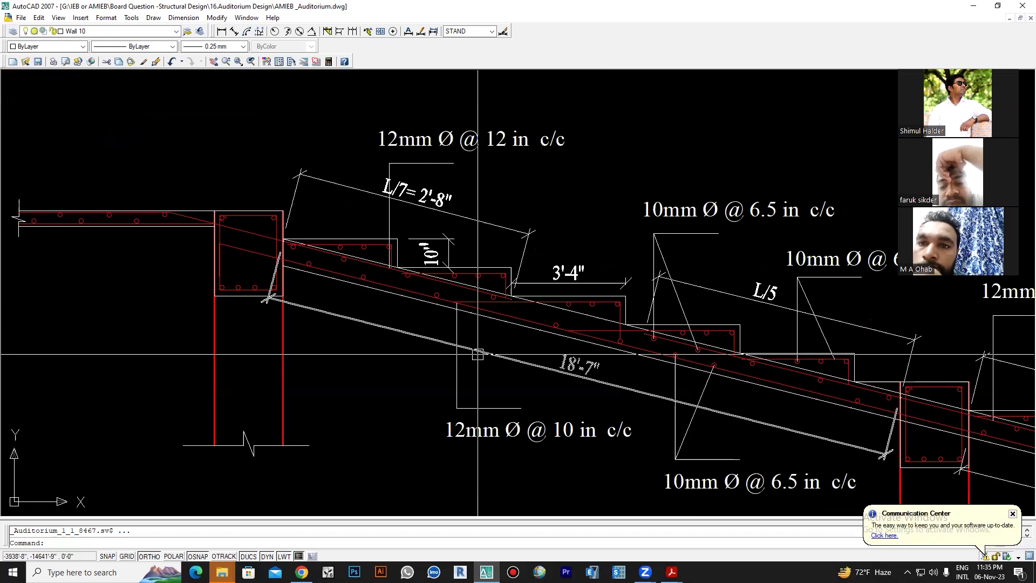
scroll(475, 379, "down", 1)
scroll(475, 380, "up", 1)
scroll(253, 268, "down", 1)
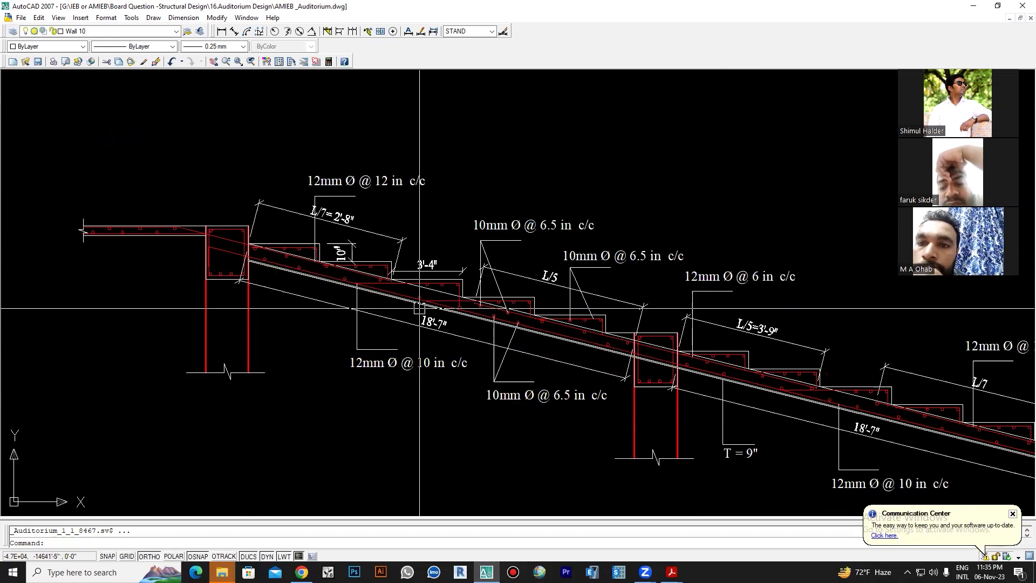
mouse_move(599, 371)
middle_mouse_down()
mouse_move(403, 321)
mouse_move(369, 302)
middle_mouse_up()
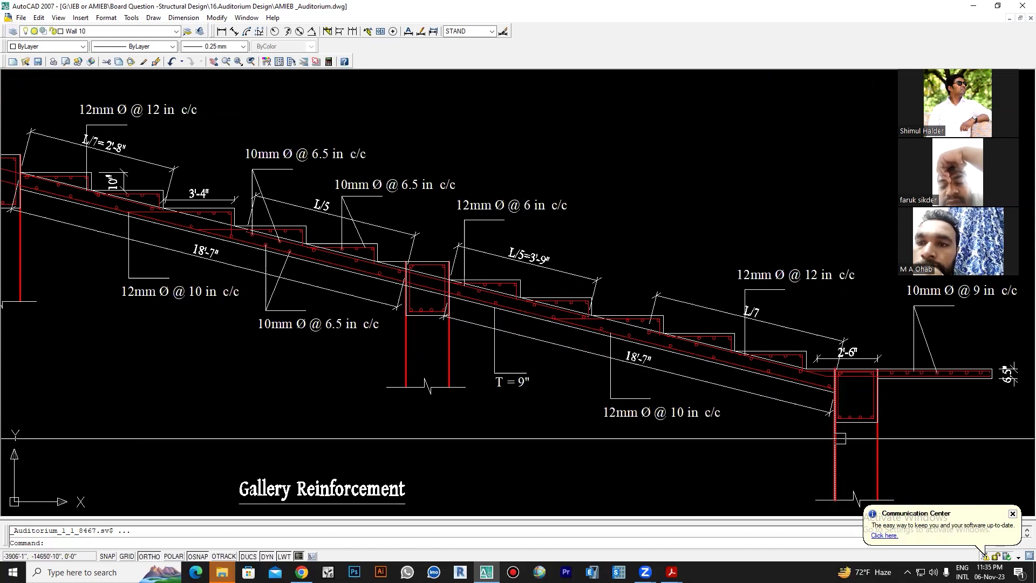
scroll(878, 439, "down", 4)
scroll(542, 358, "up", 3)
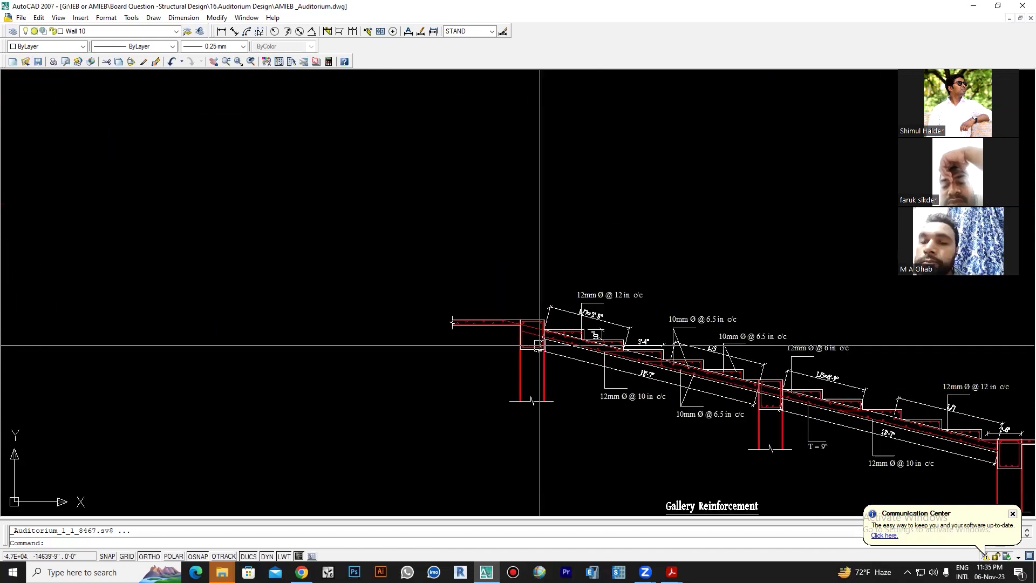
scroll(557, 345, "up", 5)
scroll(447, 307, "up", 3)
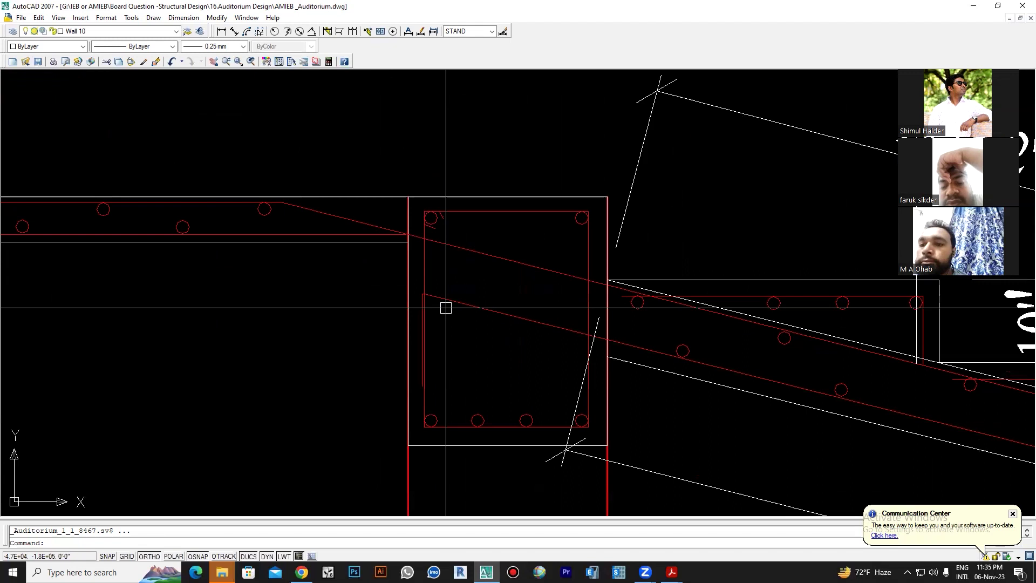
scroll(494, 338, "down", 2)
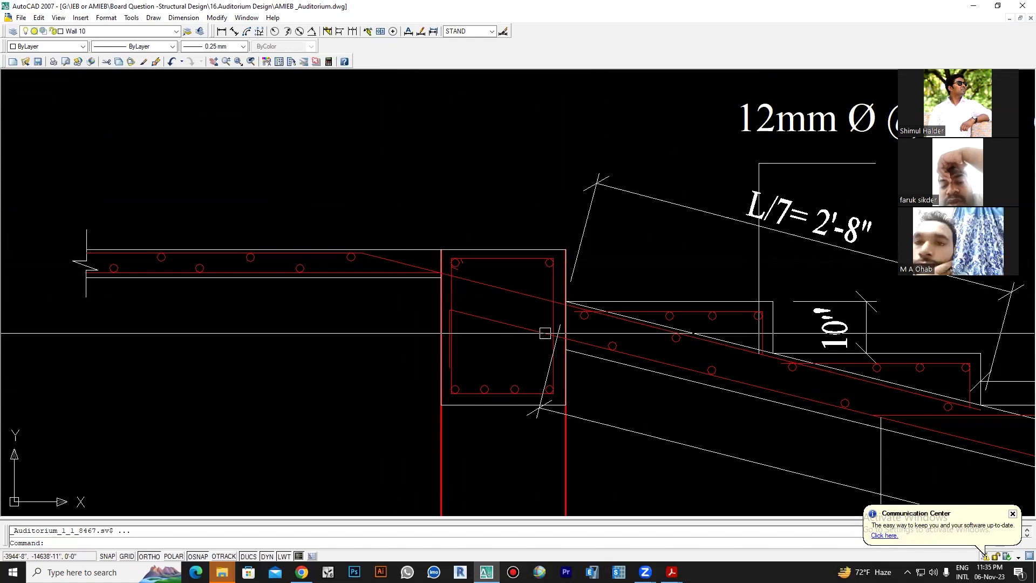
scroll(611, 346, "up", 3)
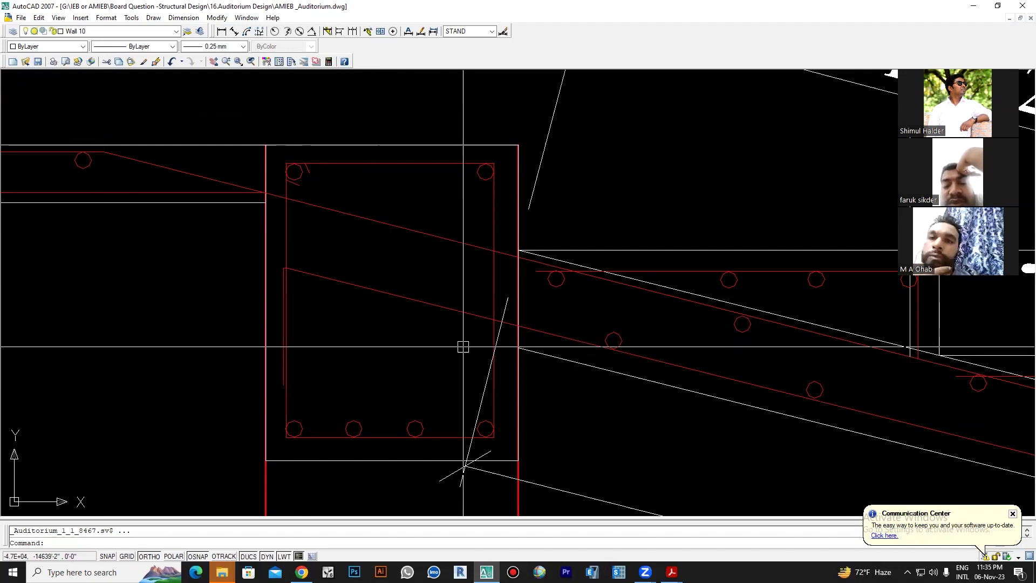
scroll(522, 352, "down", 3)
scroll(692, 418, "down", 2)
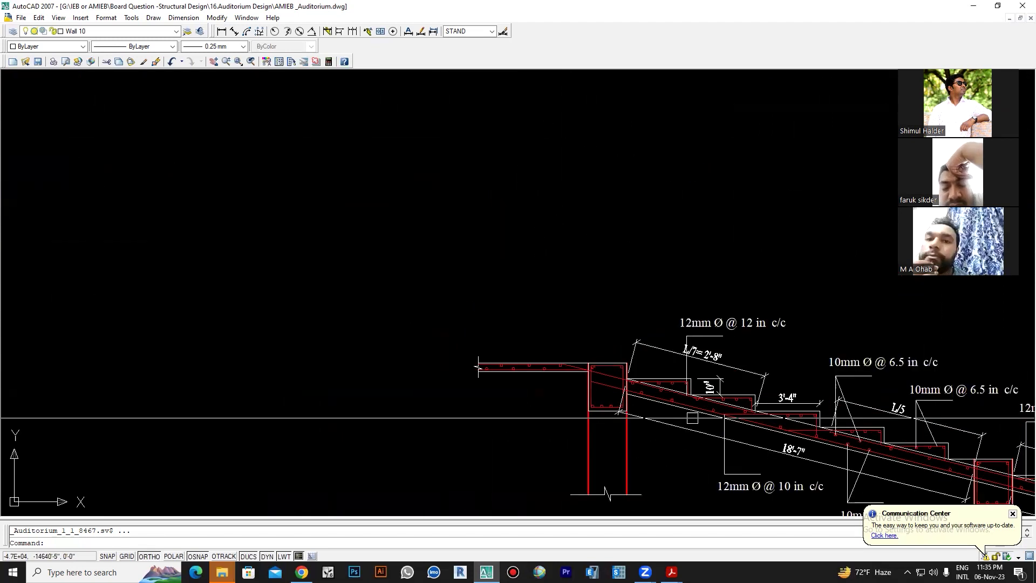
scroll(692, 418, "down", 2)
scroll(656, 338, "up", 5)
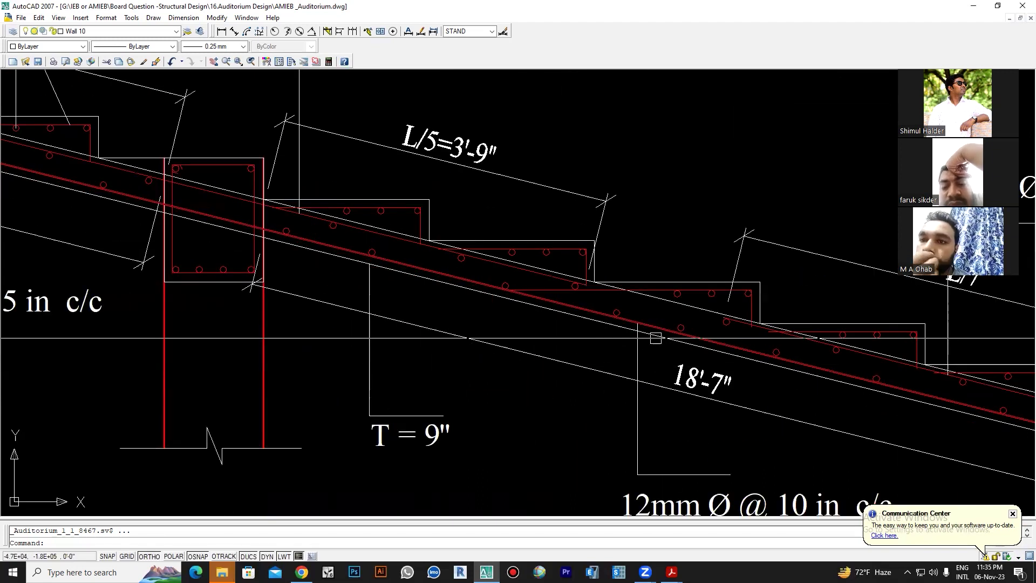
scroll(615, 339, "down", 2)
scroll(688, 389, "up", 2)
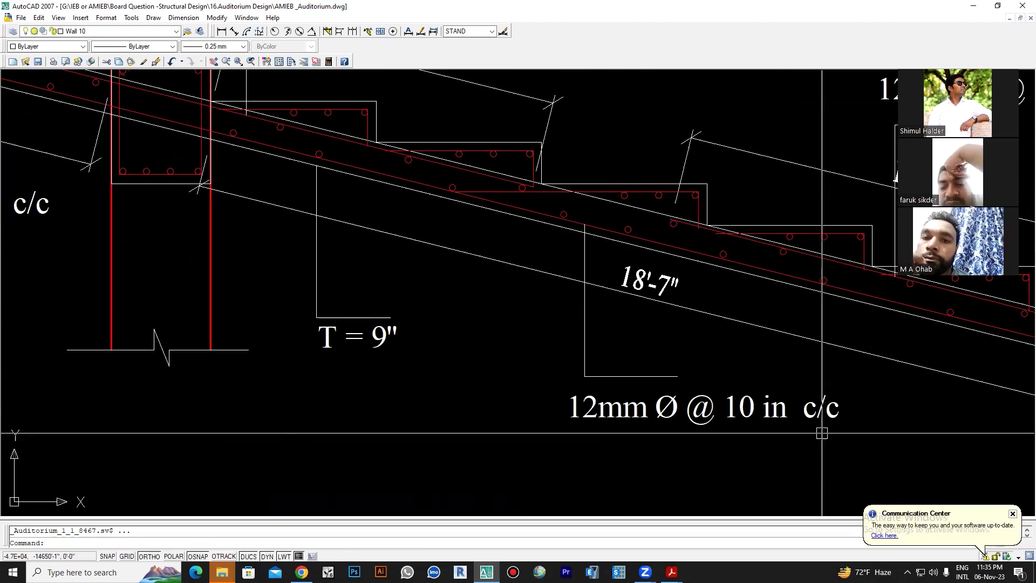
scroll(805, 423, "down", 4)
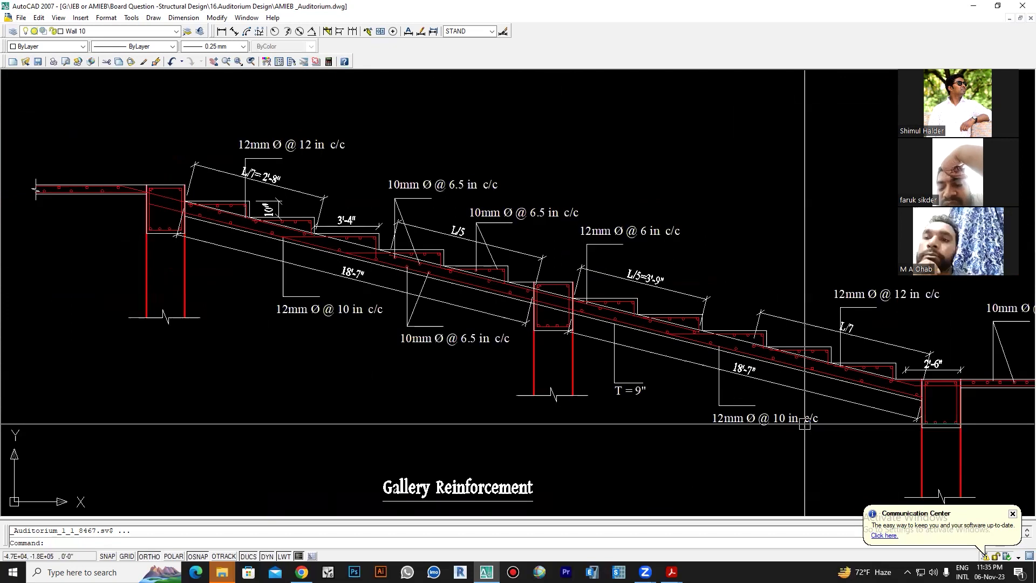
middle_click_drag(805, 423, 842, 334)
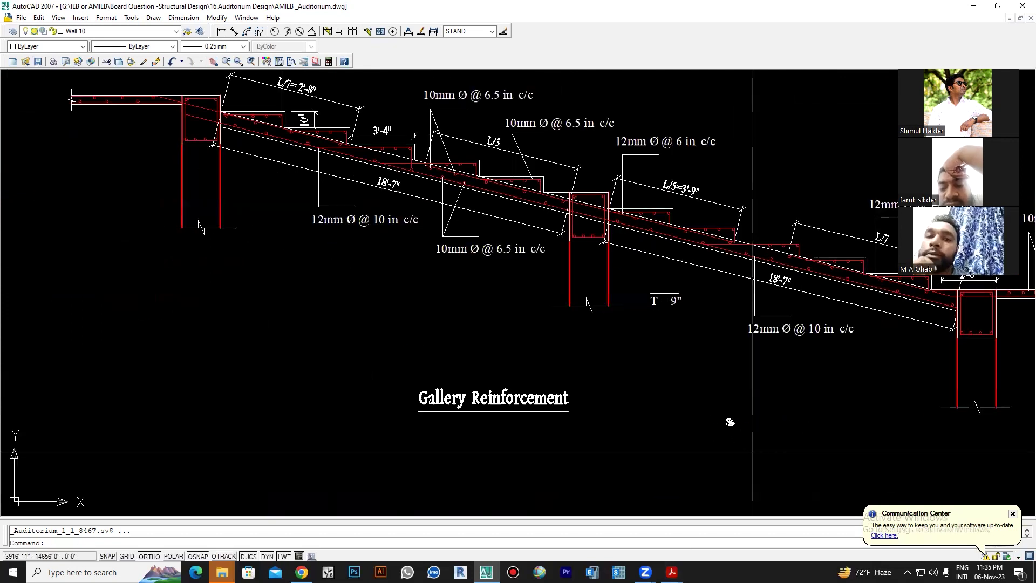
middle_click_drag(728, 421, 705, 387)
mouse_move(671, 572)
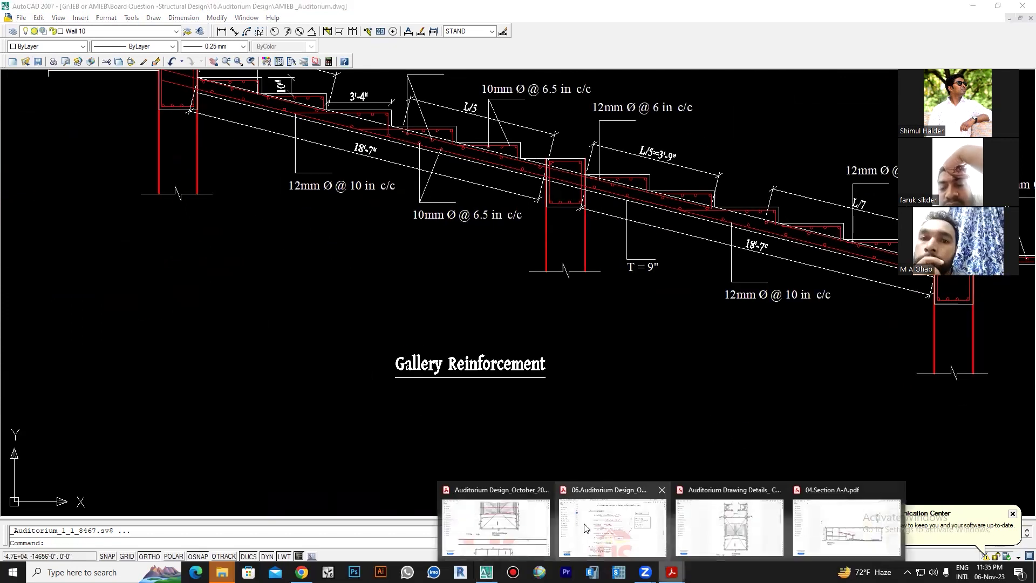
Glance at the reinforcement calculation PDF, then return to the Gallery Reinforcement drawing
left_click(630, 522)
scroll(421, 376, "down", 2)
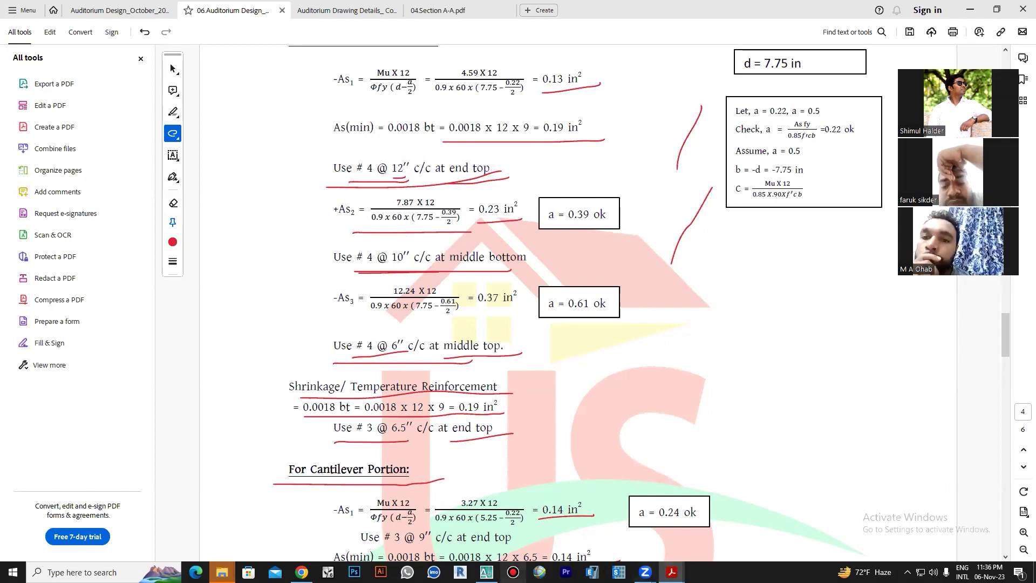
left_click(489, 570)
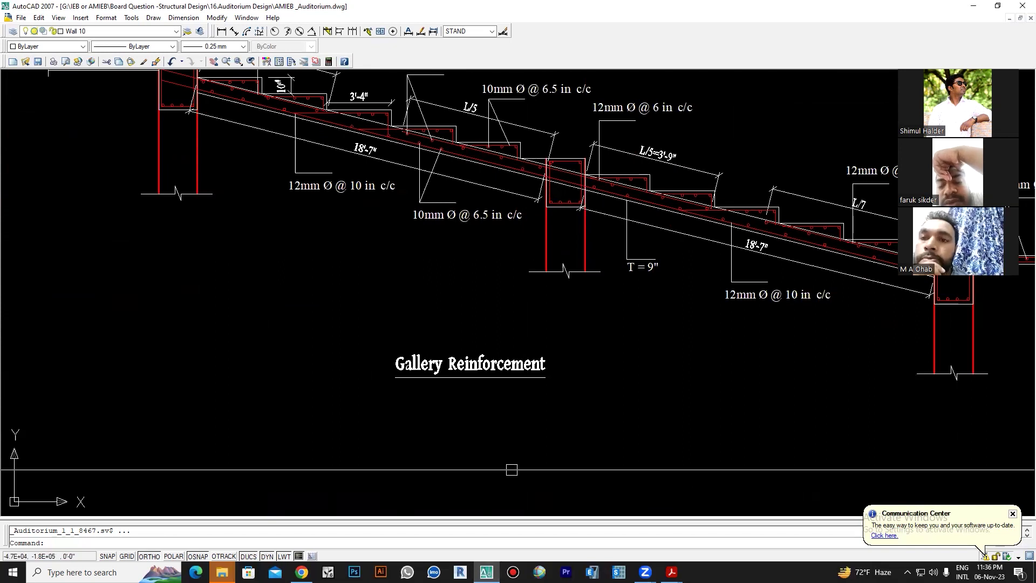
middle_click_drag(486, 395, 419, 509)
scroll(497, 307, "up", 3)
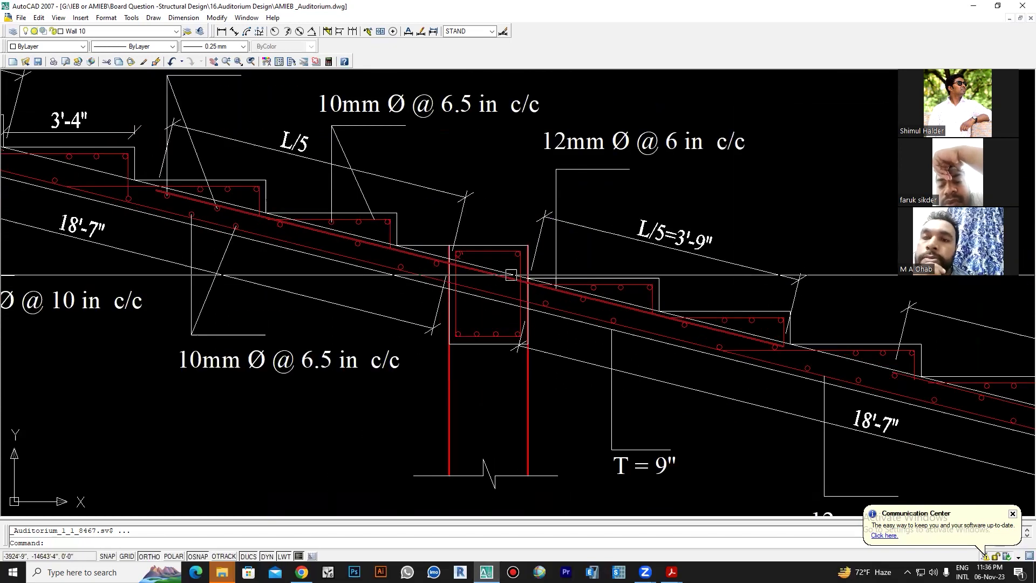
scroll(496, 307, "up", 3)
scroll(474, 232, "down", 4)
scroll(578, 277, "up", 2)
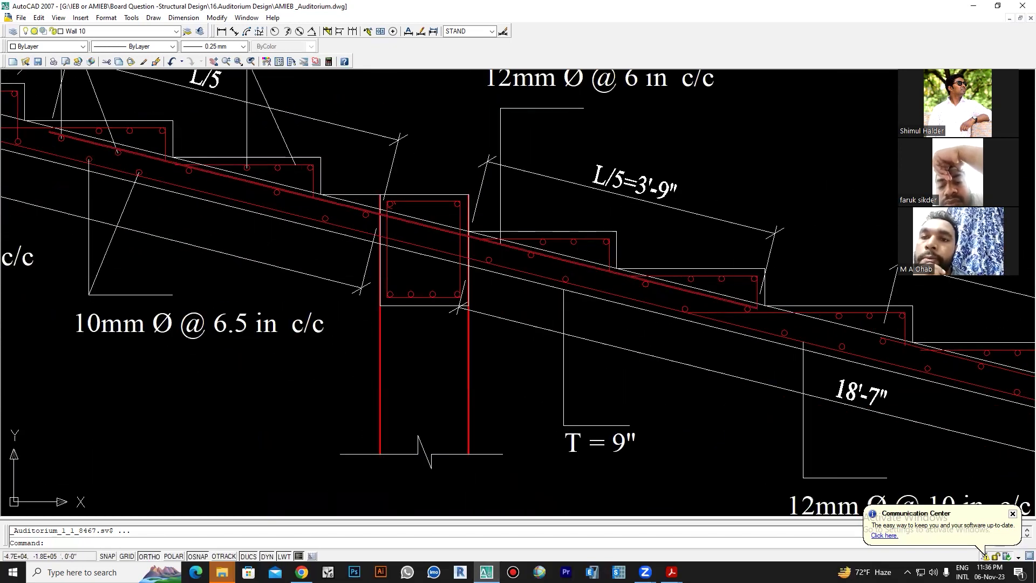
middle_click_drag(659, 203, 610, 278)
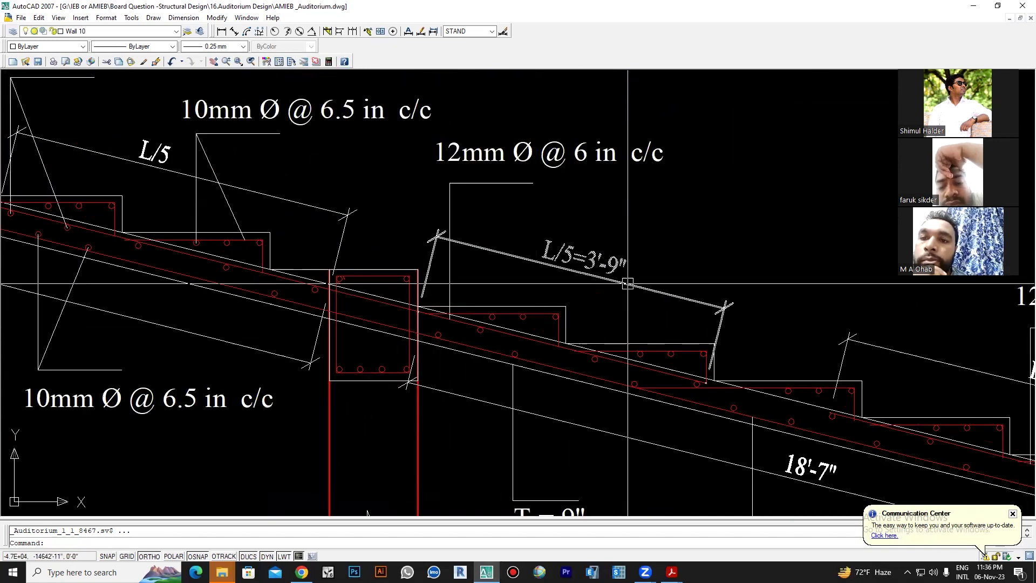
scroll(660, 296, "down", 2)
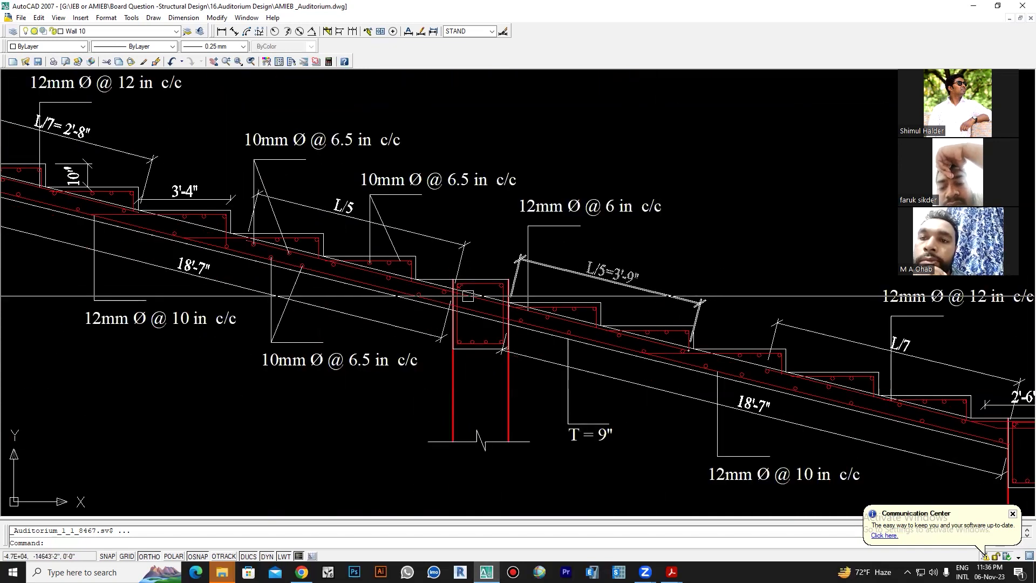
scroll(588, 293, "up", 2)
scroll(588, 292, "up", 1)
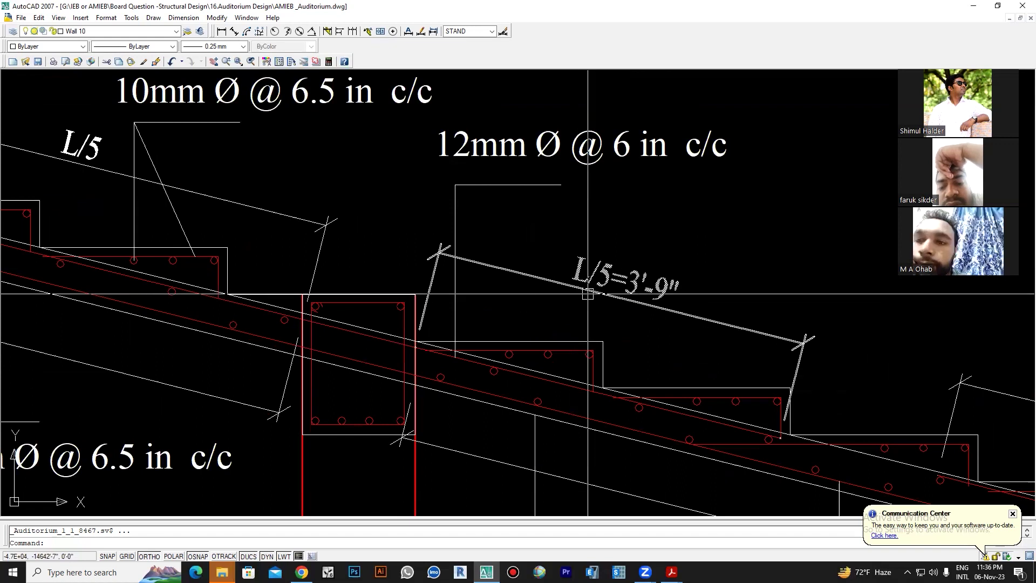
scroll(587, 293, "down", 2)
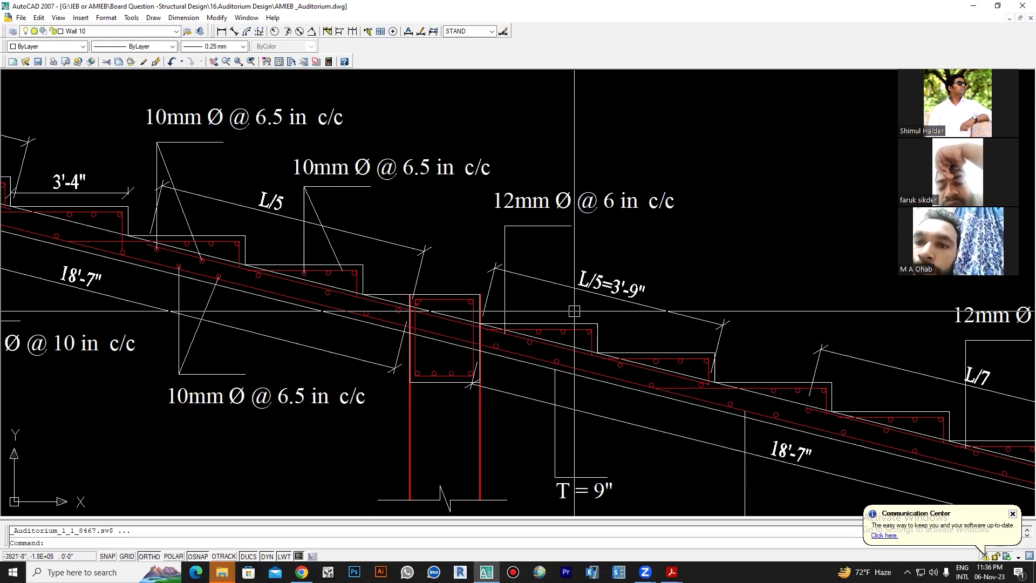
scroll(574, 311, "up", 2)
scroll(574, 311, "up", 1)
scroll(615, 349, "down", 4)
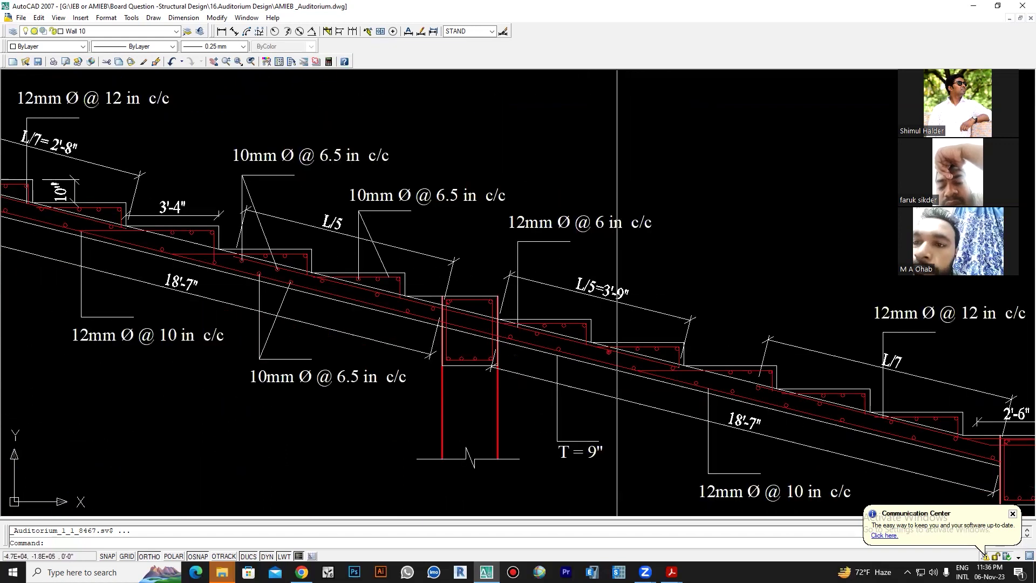
middle_click_drag(618, 348, 671, 409)
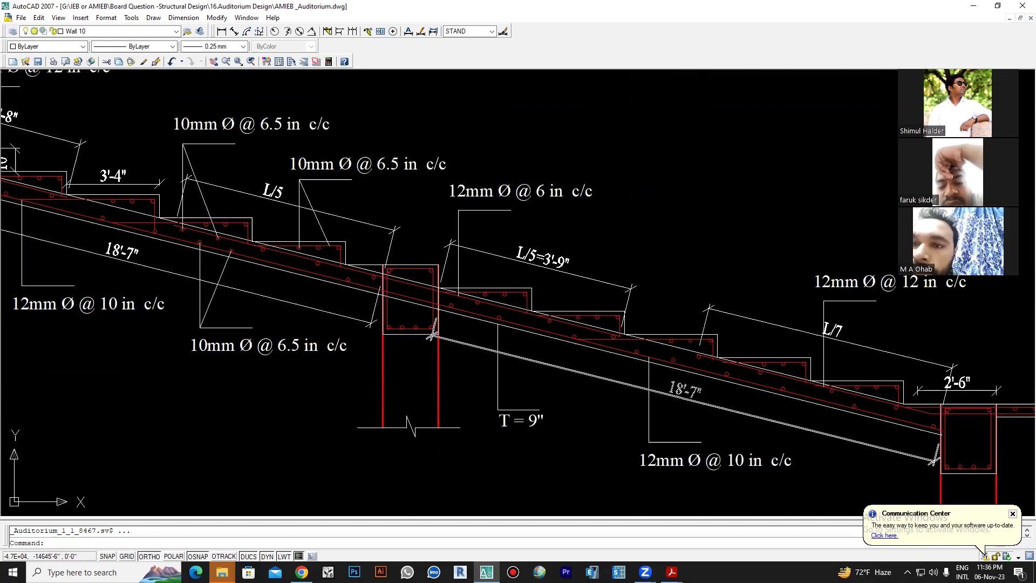
scroll(578, 275, "up", 1)
scroll(578, 276, "up", 1)
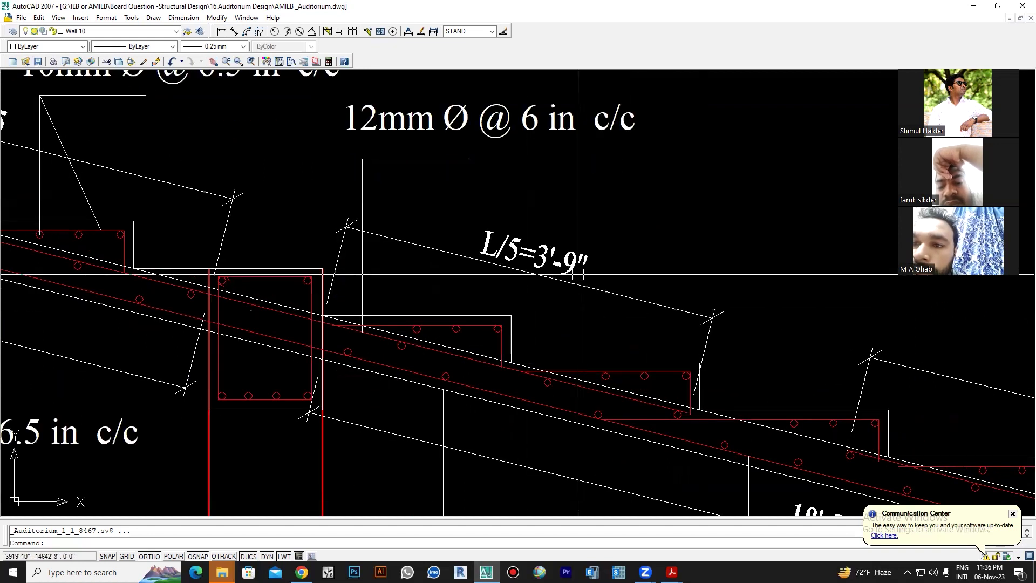
scroll(578, 275, "down", 1)
mouse_move(578, 275)
middle_mouse_down()
mouse_move(569, 290)
mouse_move(523, 168)
middle_mouse_up()
scroll(623, 249, "up", 2)
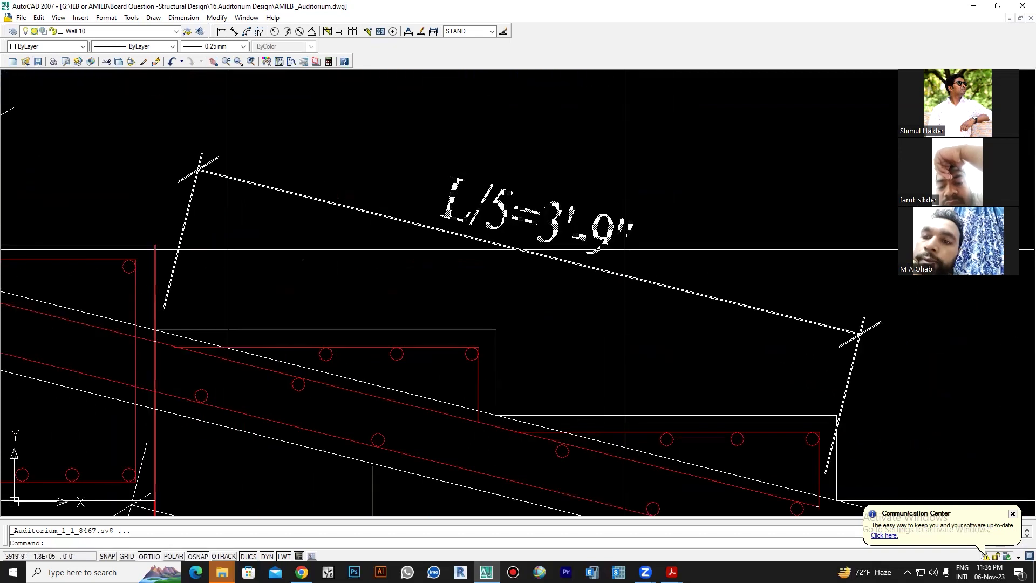
scroll(624, 249, "down", 1)
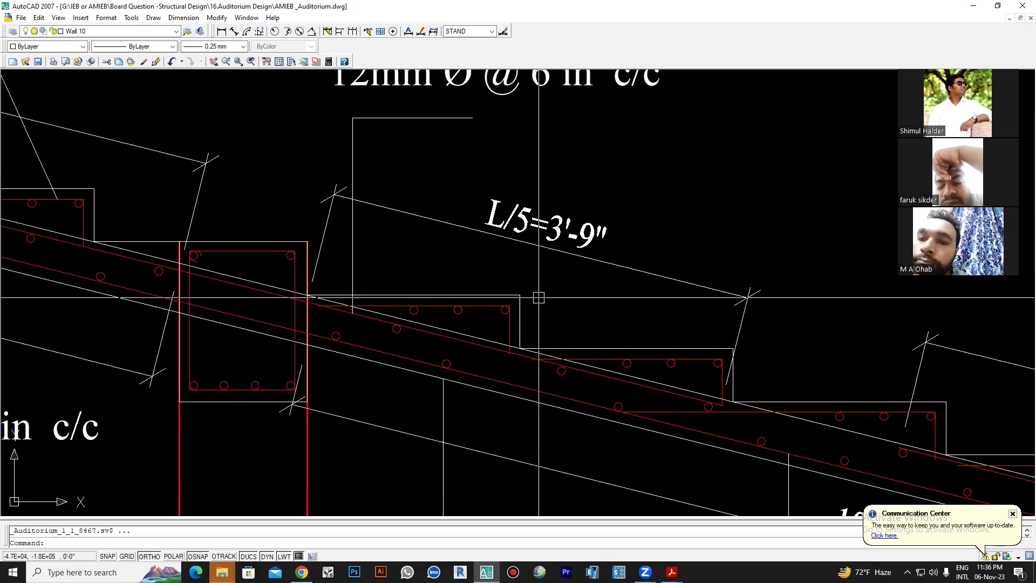
scroll(539, 298, "up", 1)
scroll(485, 254, "down", 1)
scroll(646, 309, "down", 1)
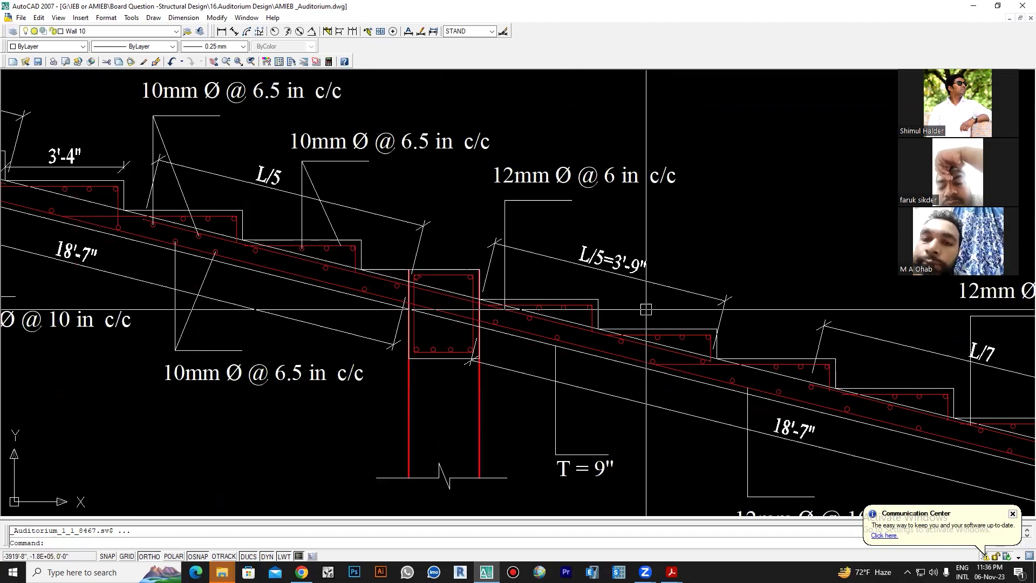
scroll(583, 297, "down", 1)
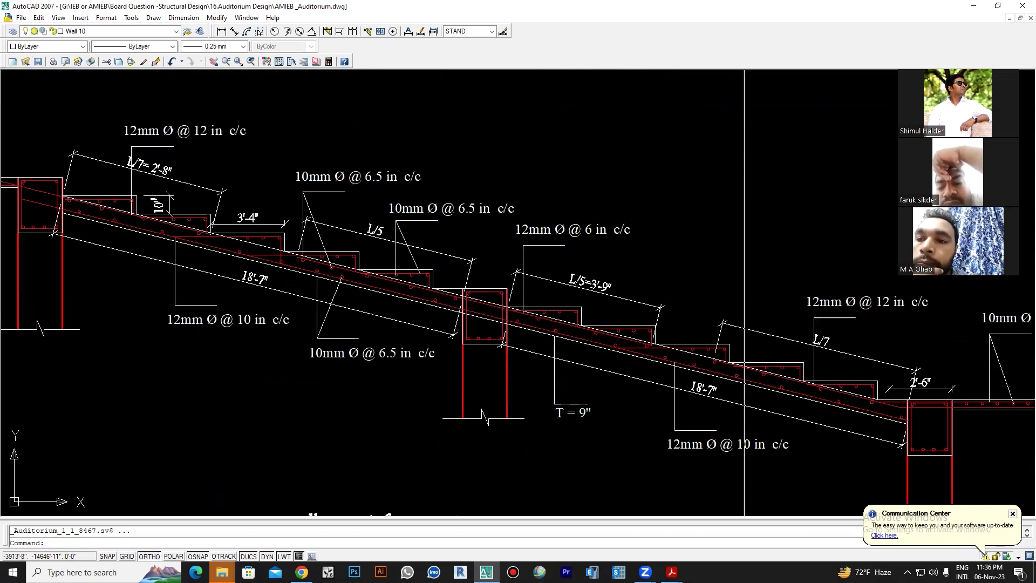
middle_click_drag(843, 377, 773, 356)
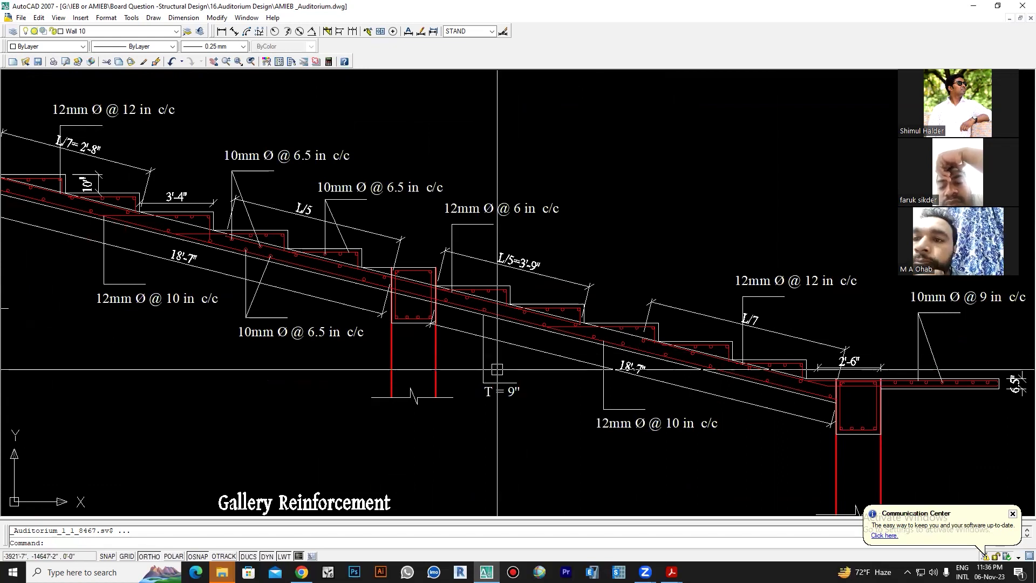
scroll(497, 369, "down", 2)
scroll(458, 294, "up", 2)
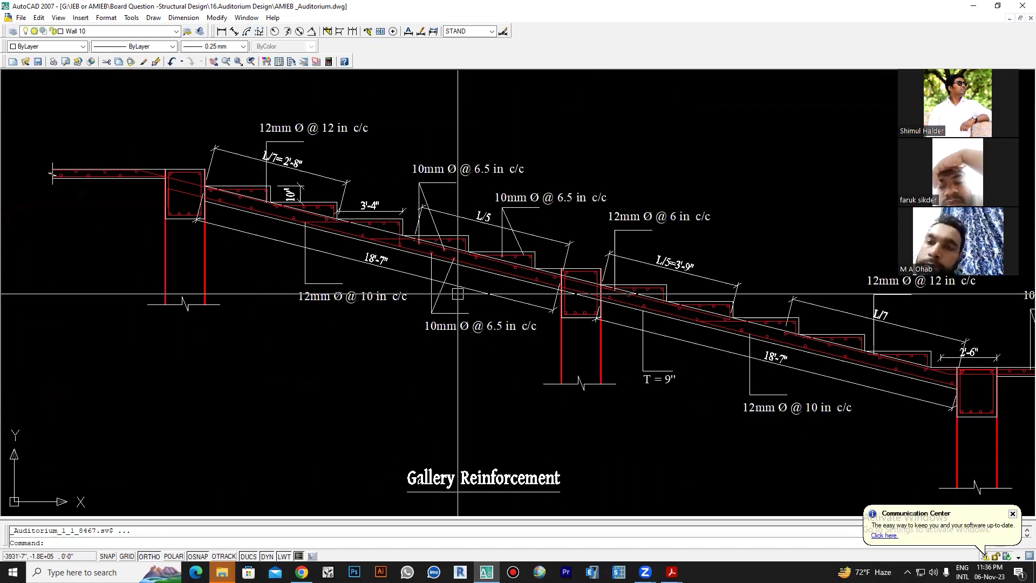
scroll(661, 279, "up", 2)
scroll(660, 279, "up", 1)
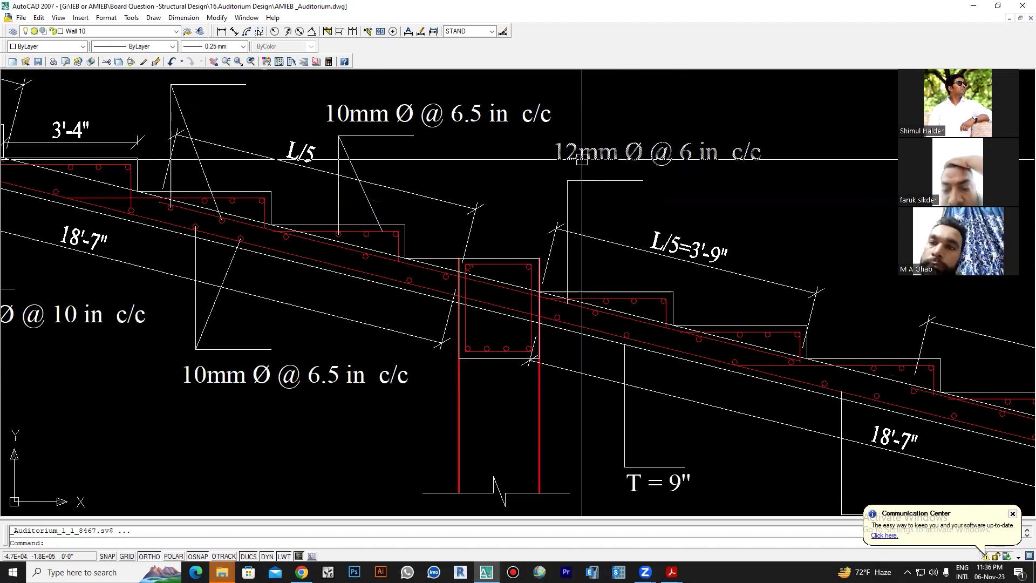
scroll(579, 162, "down", 2)
scroll(475, 301, "up", 2)
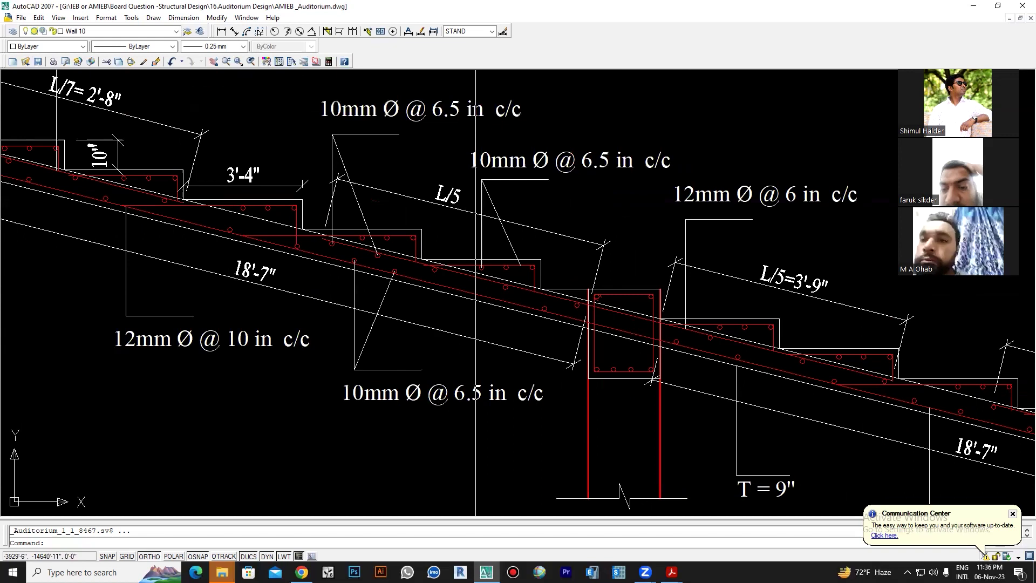
scroll(570, 510, "down", 2)
middle_click_drag(570, 510, 483, 511)
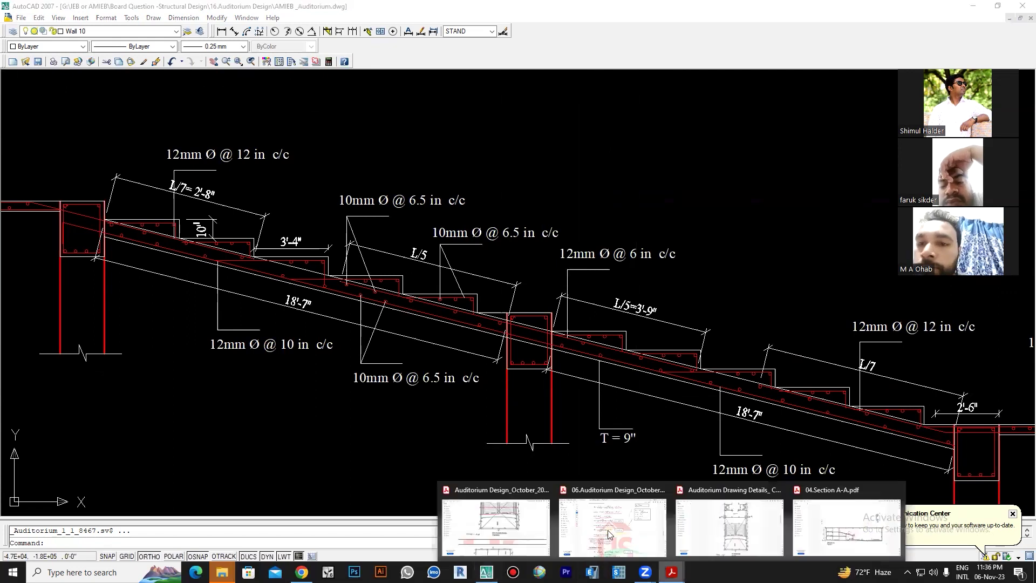
mouse_move(670, 572)
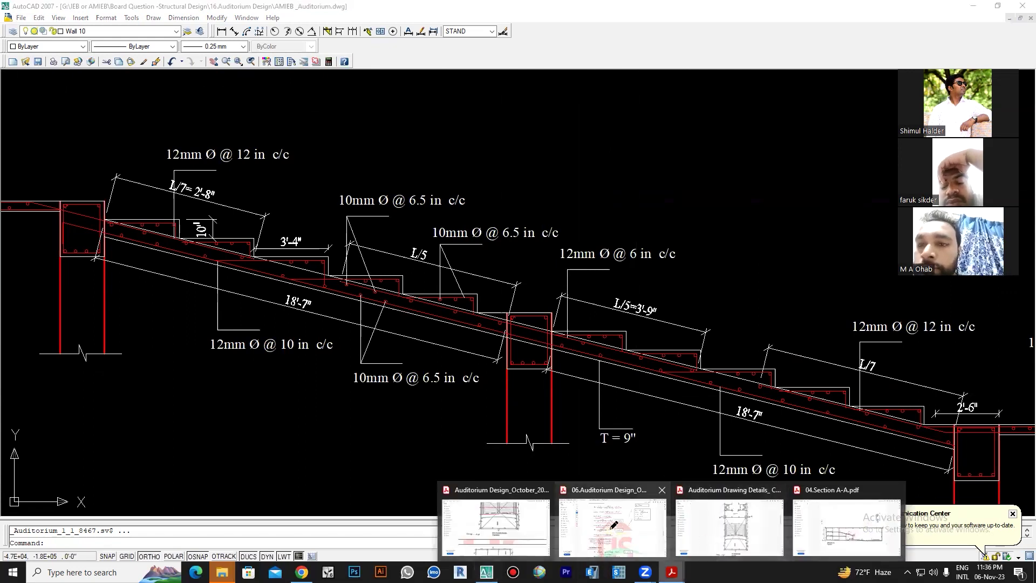
left_click(647, 534)
scroll(412, 413, "down", 2)
scroll(413, 415, "down", 2)
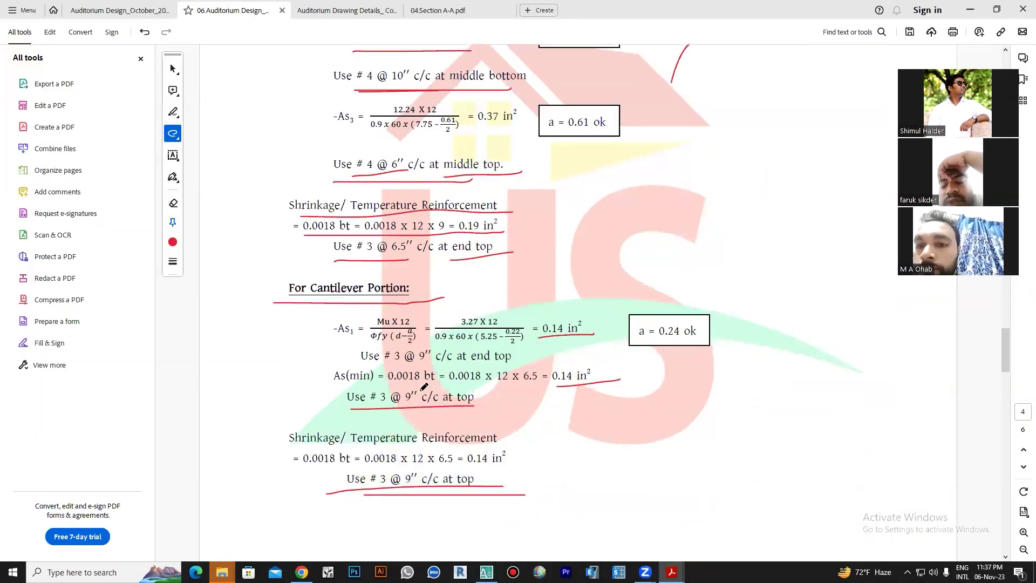
scroll(422, 387, "up", 1)
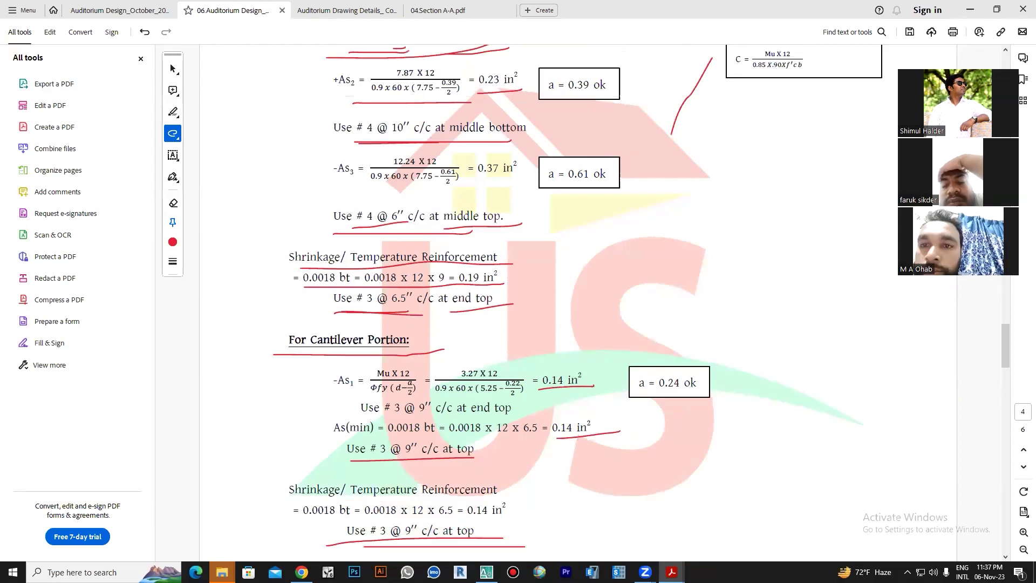
left_click(485, 571)
scroll(329, 369, "down", 2)
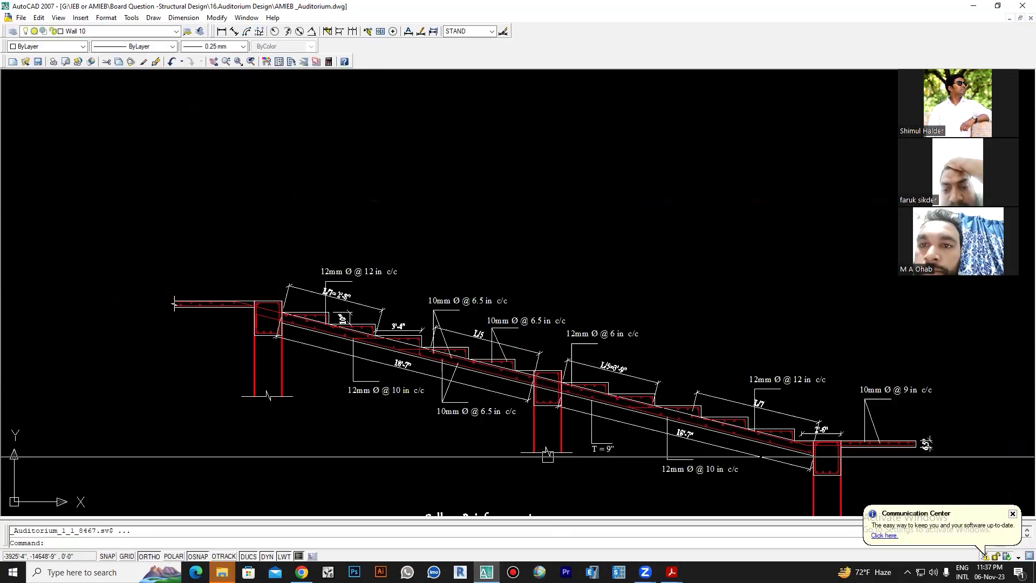
scroll(329, 368, "up", 3)
scroll(329, 369, "up", 1)
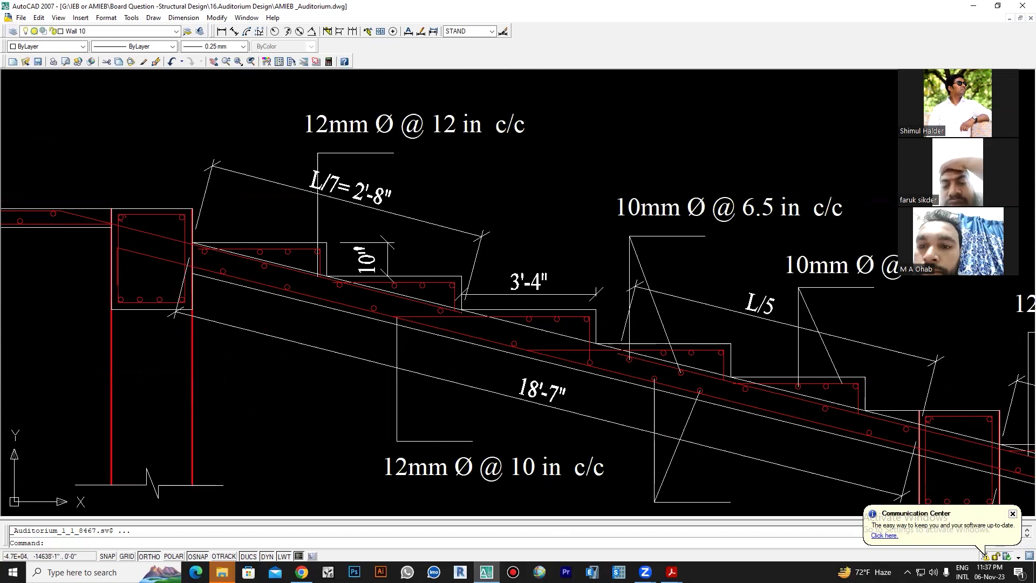
scroll(344, 324, "down", 1)
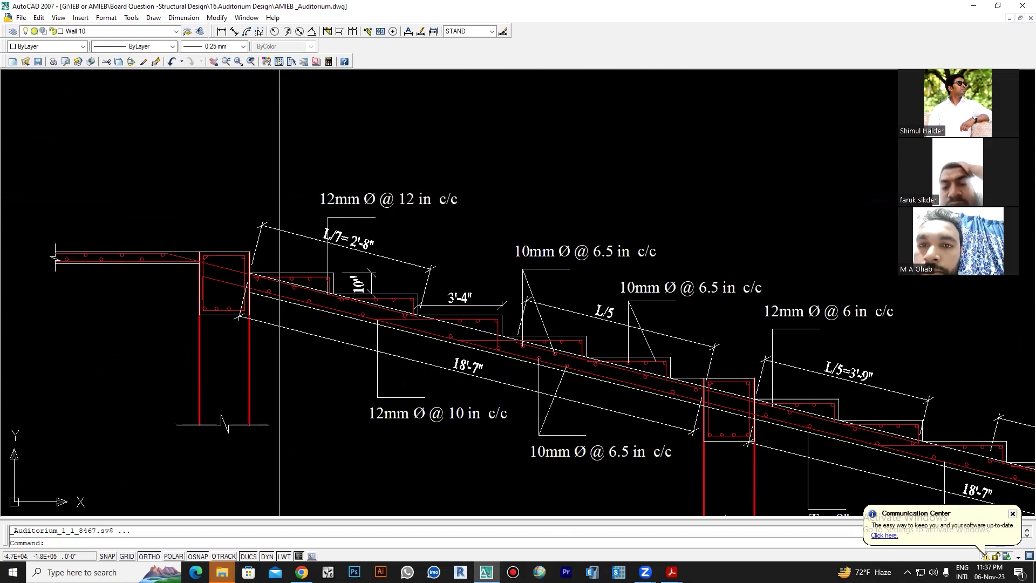
middle_click_drag(443, 466, 414, 455)
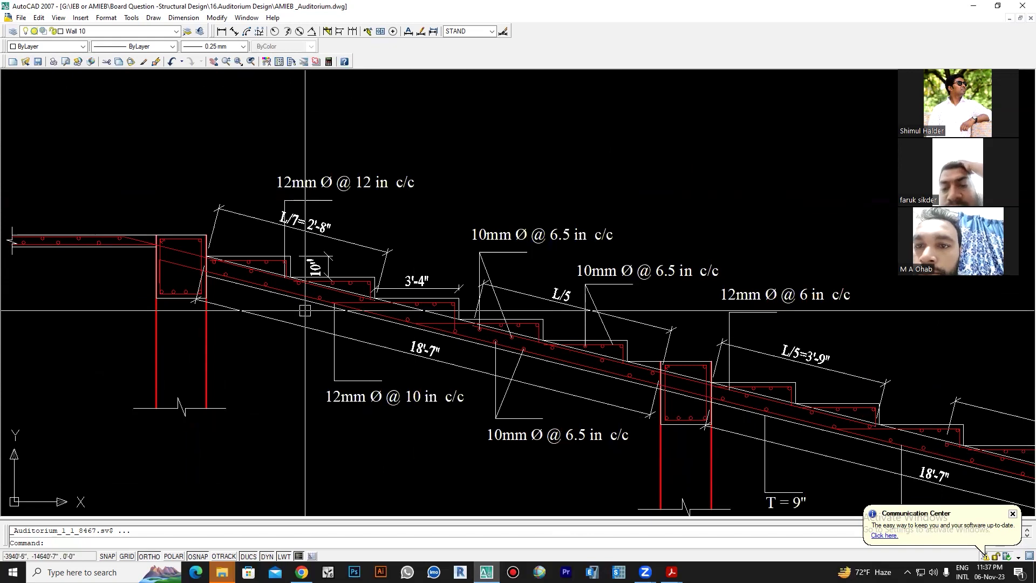
scroll(316, 308, "up", 2)
middle_click_drag(444, 381, 351, 300)
scroll(473, 360, "down", 1)
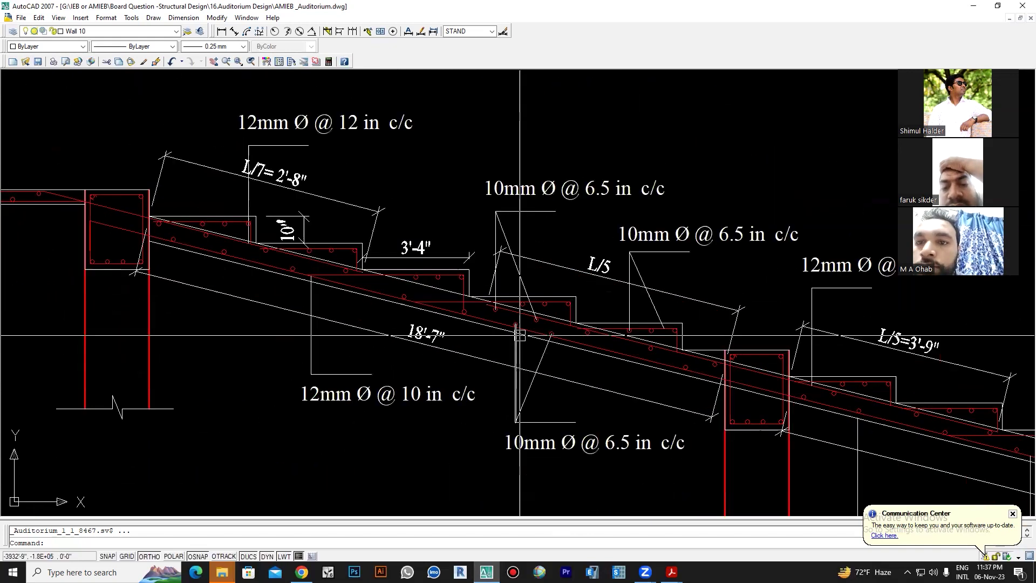
scroll(486, 364, "up", 1)
middle_click_drag(541, 458, 474, 436)
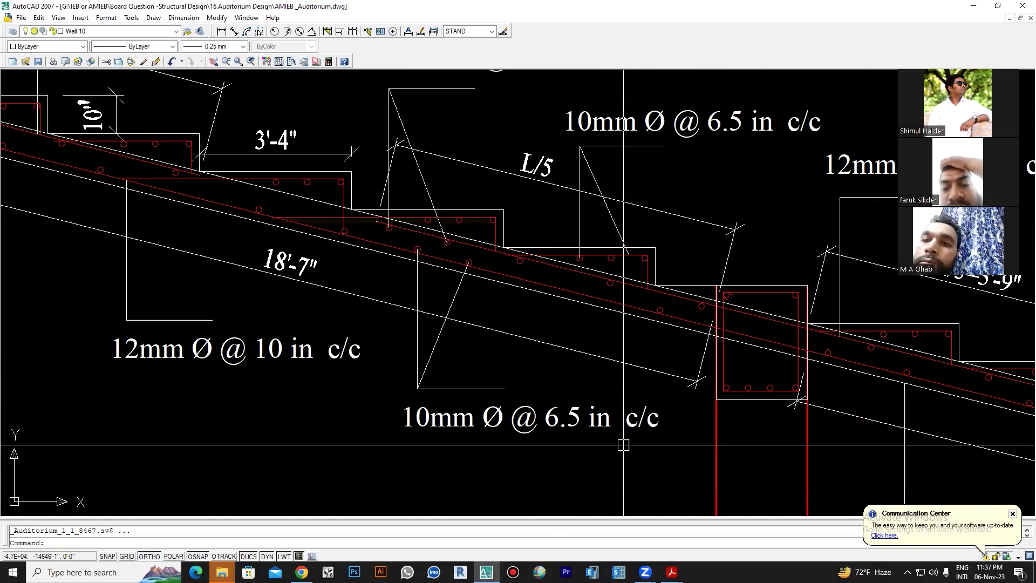
scroll(623, 444, "down", 2)
scroll(421, 277, "up", 3)
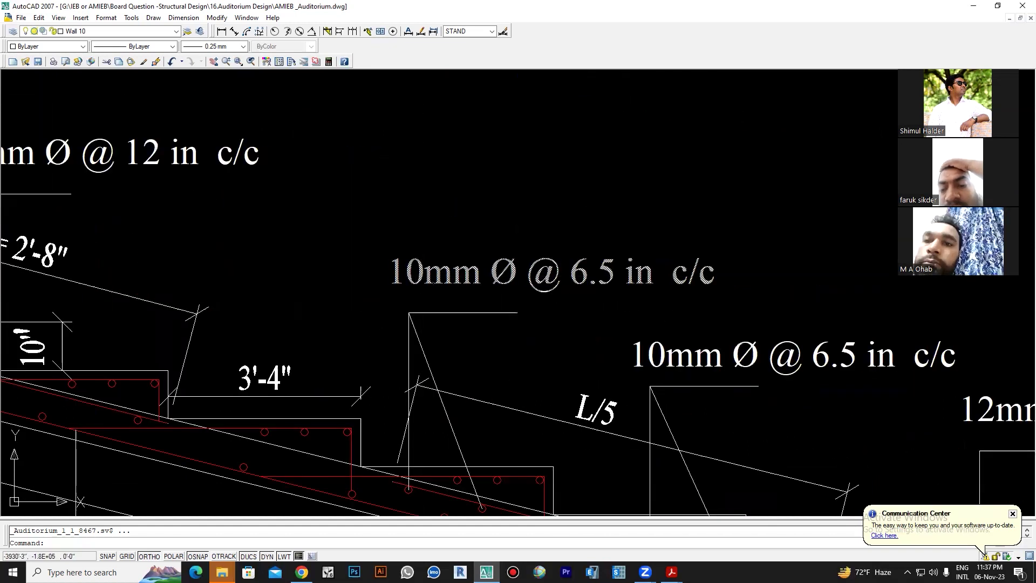
scroll(601, 364, "down", 1)
scroll(572, 438, "down", 3)
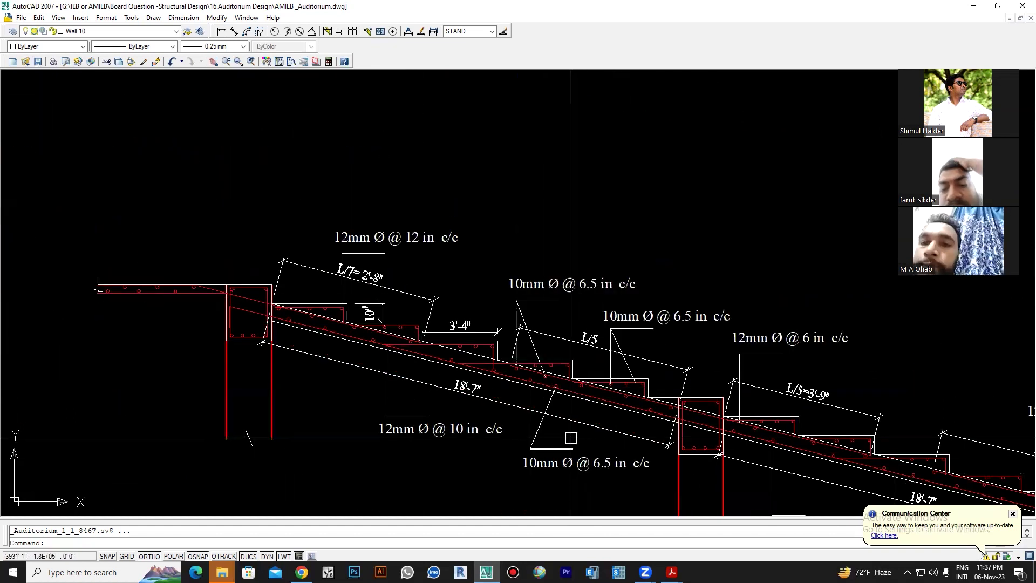
middle_click_drag(571, 438, 470, 387)
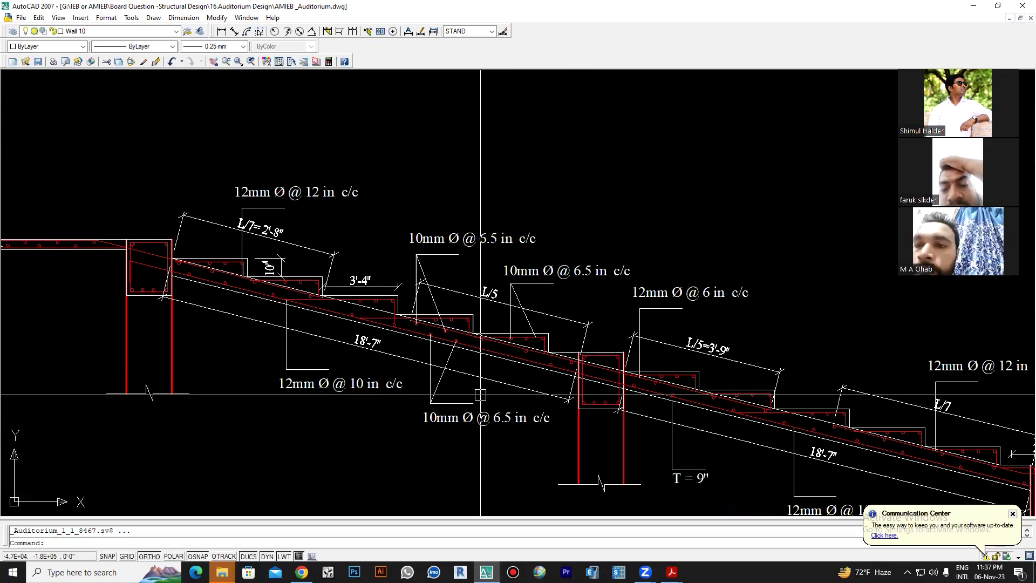
scroll(481, 395, "down", 1)
scroll(569, 375, "down", 2)
scroll(531, 389, "down", 1)
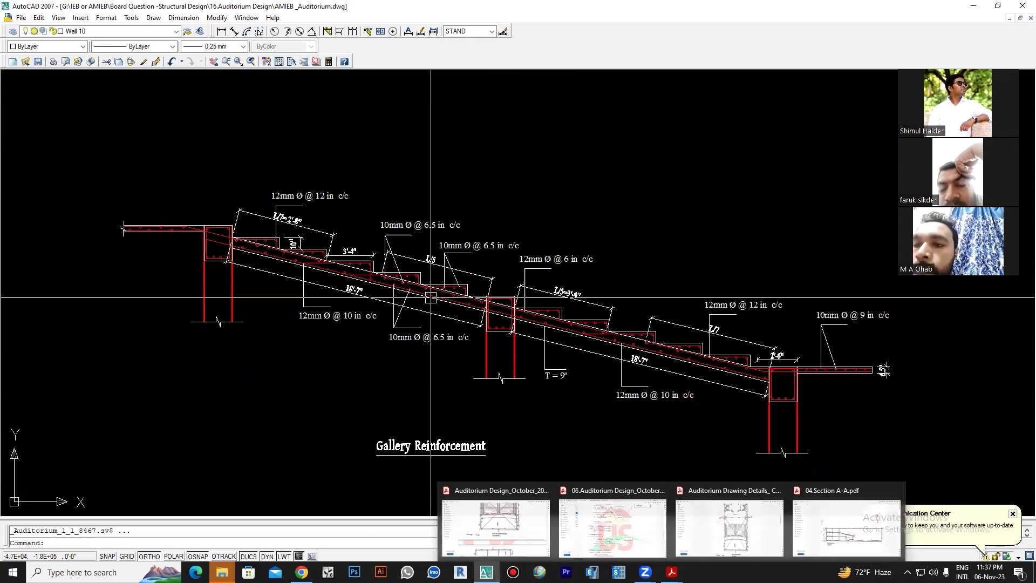
scroll(441, 299, "up", 3)
scroll(429, 284, "up", 1)
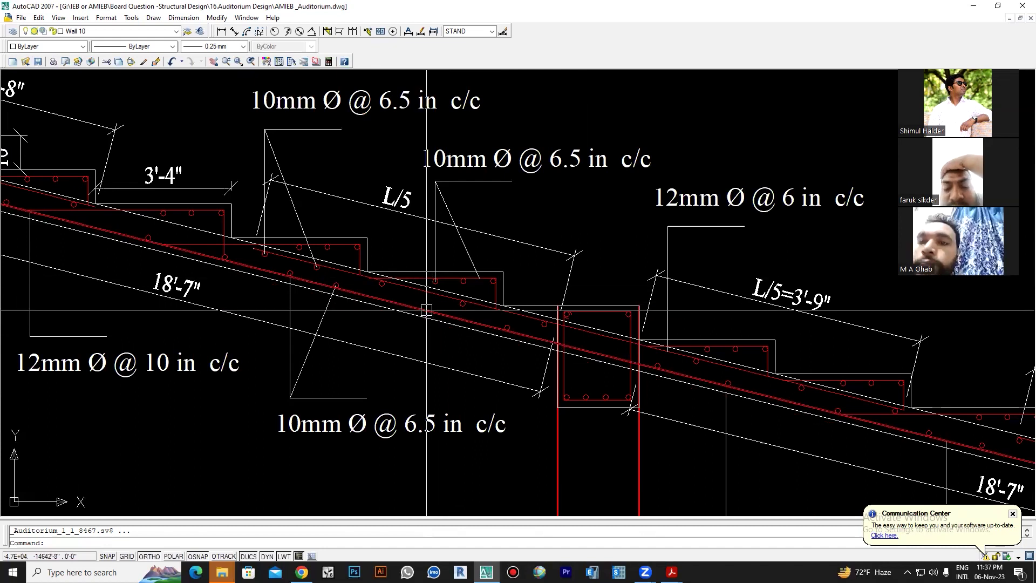
scroll(137, 192, "up", 3)
middle_click_drag(215, 214, 420, 233)
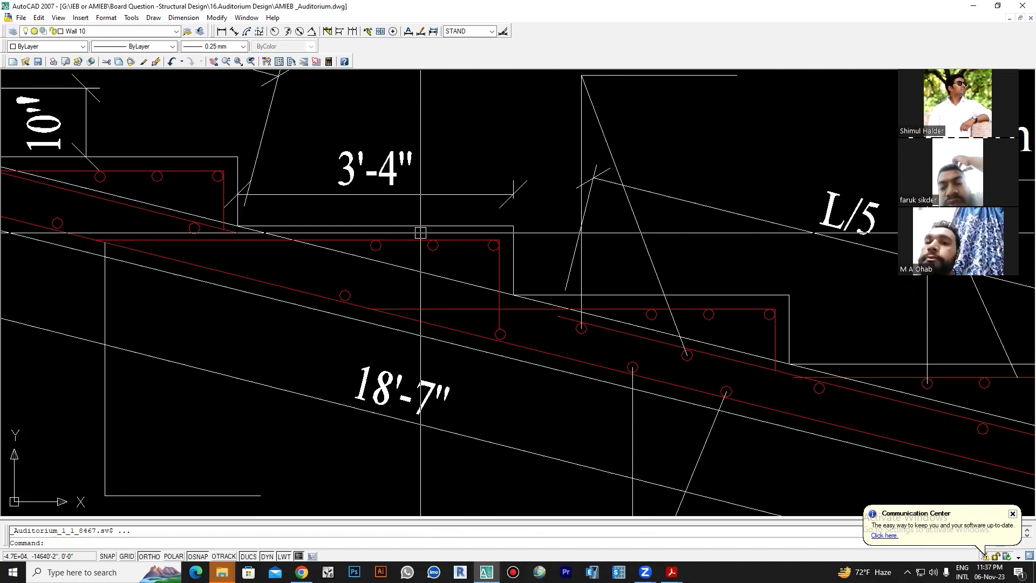
scroll(420, 234, "down", 2)
scroll(177, 162, "up", 1)
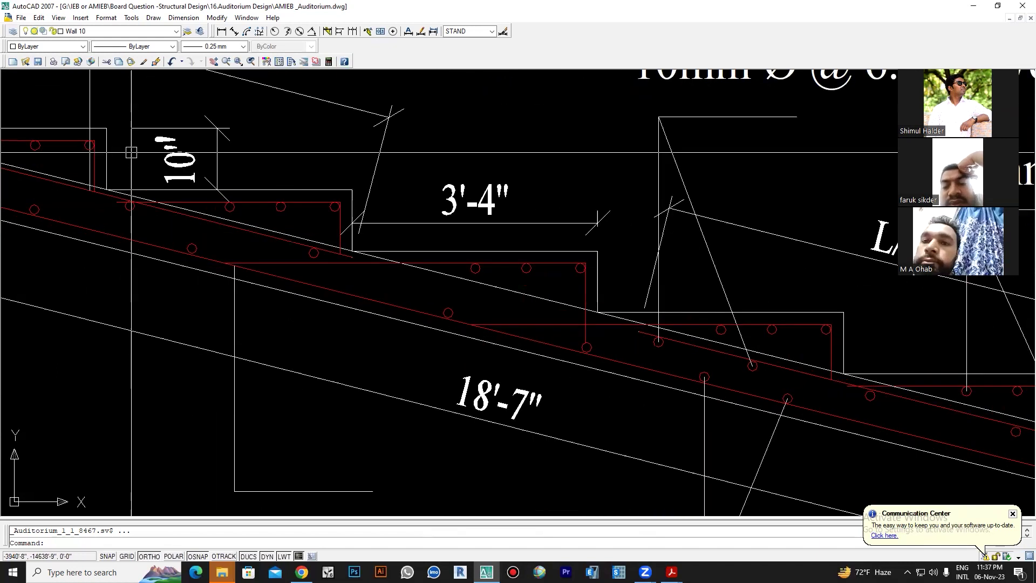
scroll(178, 163, "up", 2)
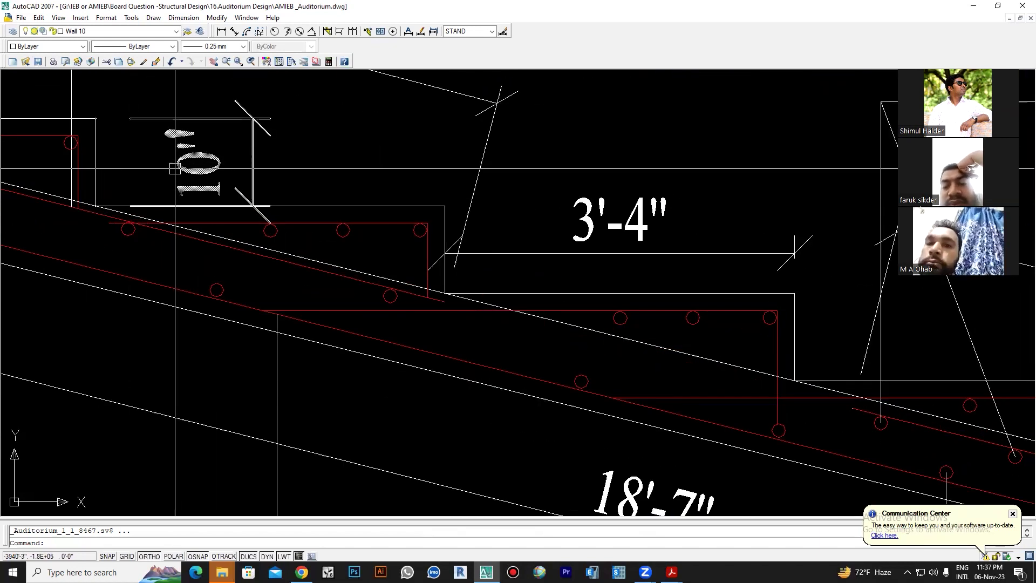
middle_click_drag(659, 352, 496, 345)
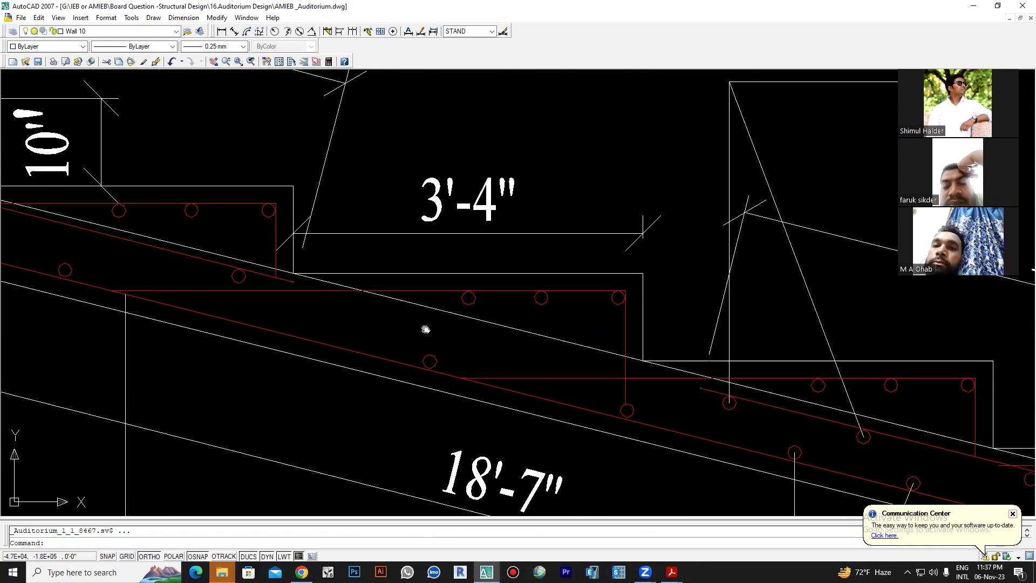
scroll(495, 344, "down", 2)
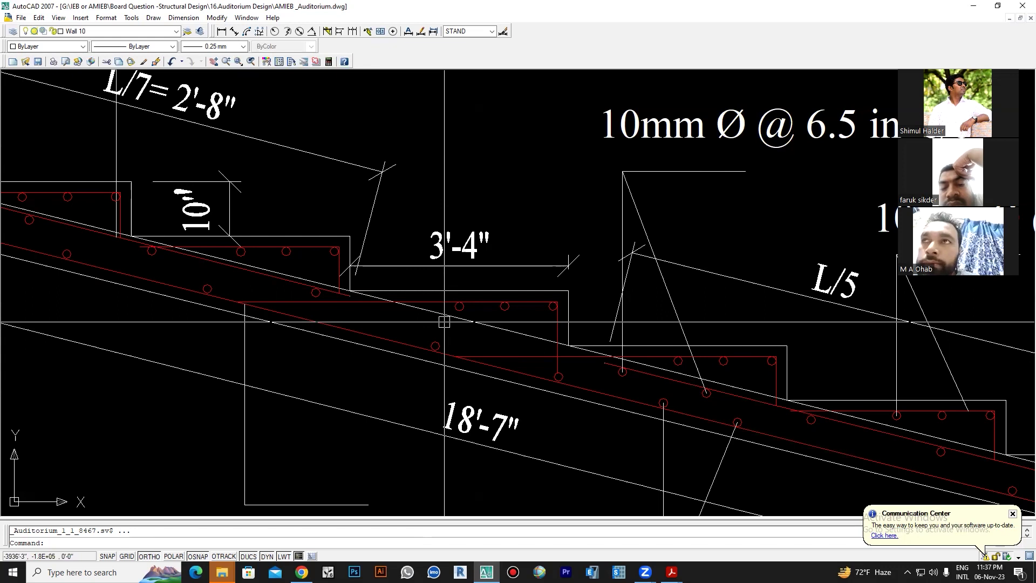
left_click(443, 321)
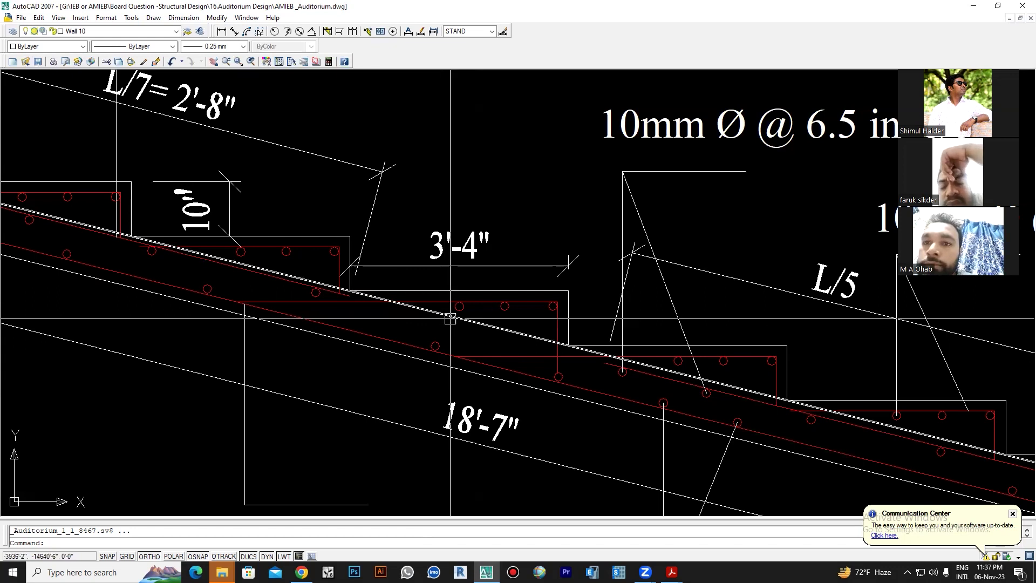
scroll(583, 435, "down", 3)
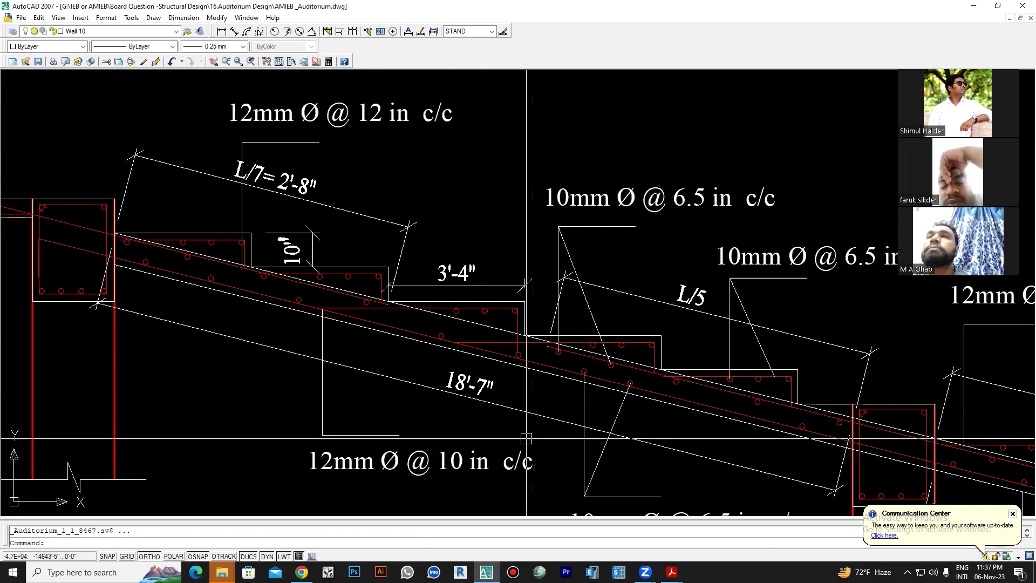
middle_click_drag(668, 404, 477, 377)
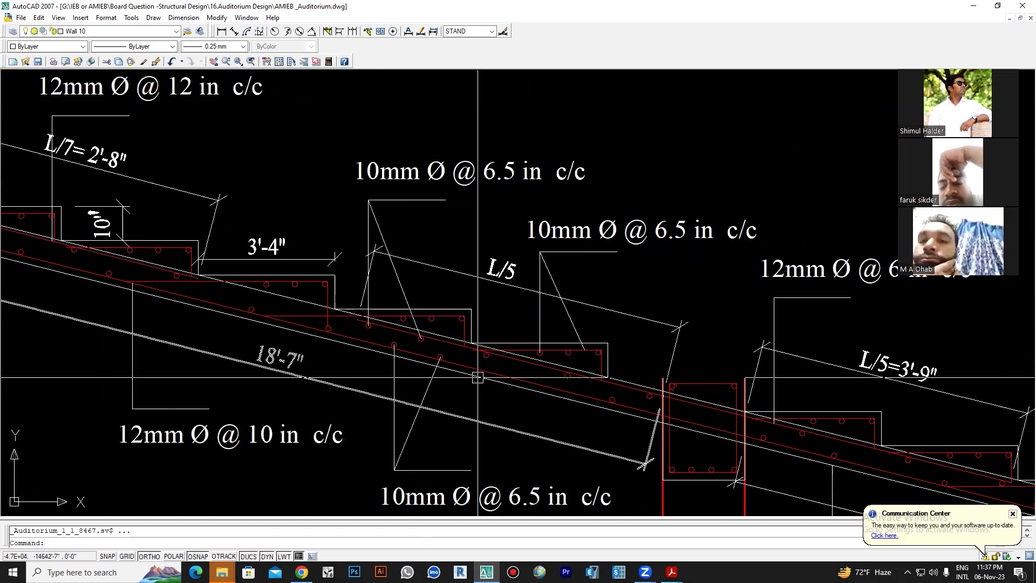
scroll(643, 247, "up", 2)
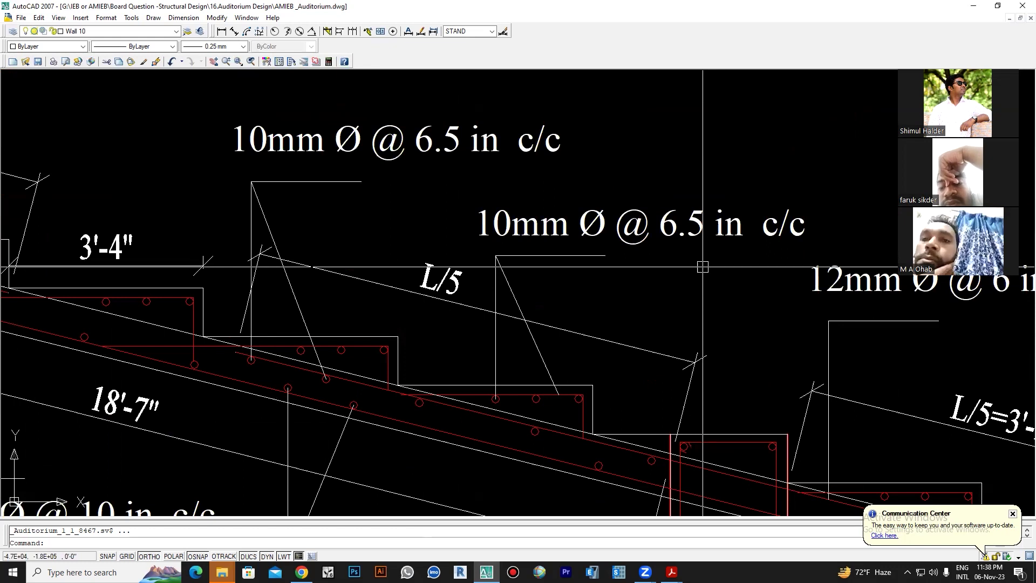
scroll(702, 266, "down", 1)
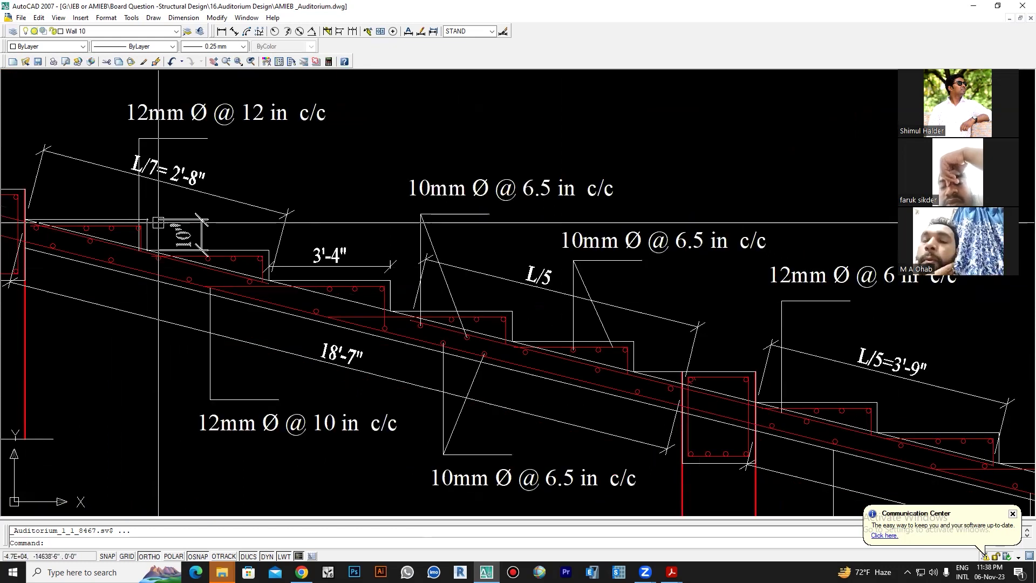
scroll(303, 251, "up", 2)
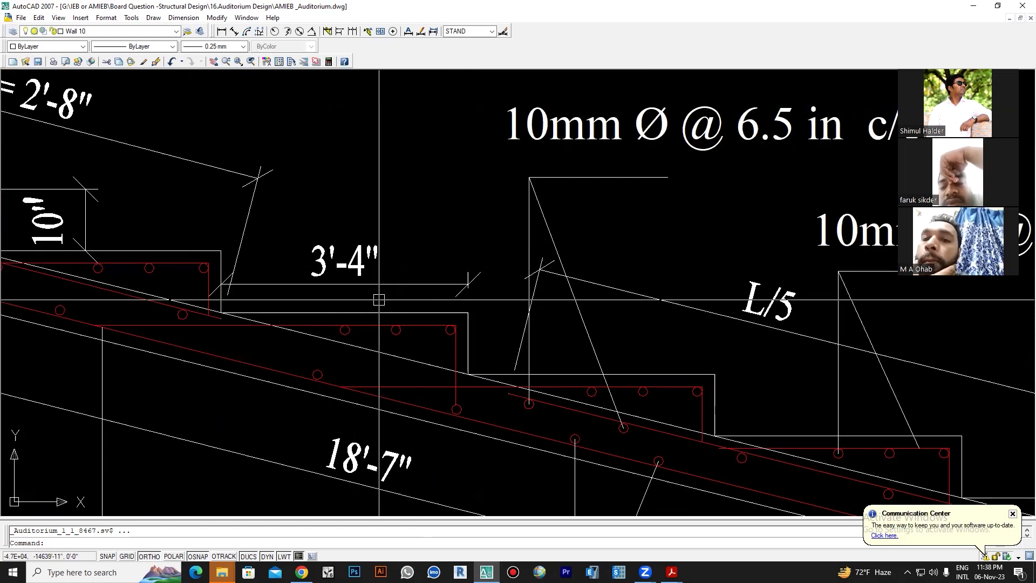
scroll(382, 298, "down", 1)
scroll(623, 379, "up", 1)
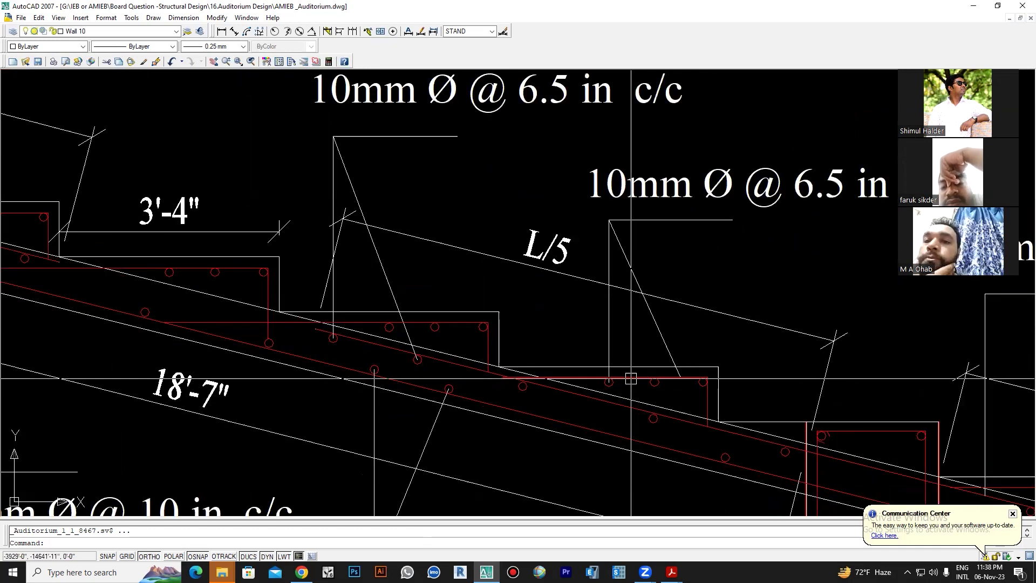
scroll(517, 397, "up", 2)
middle_click_drag(517, 397, 490, 399)
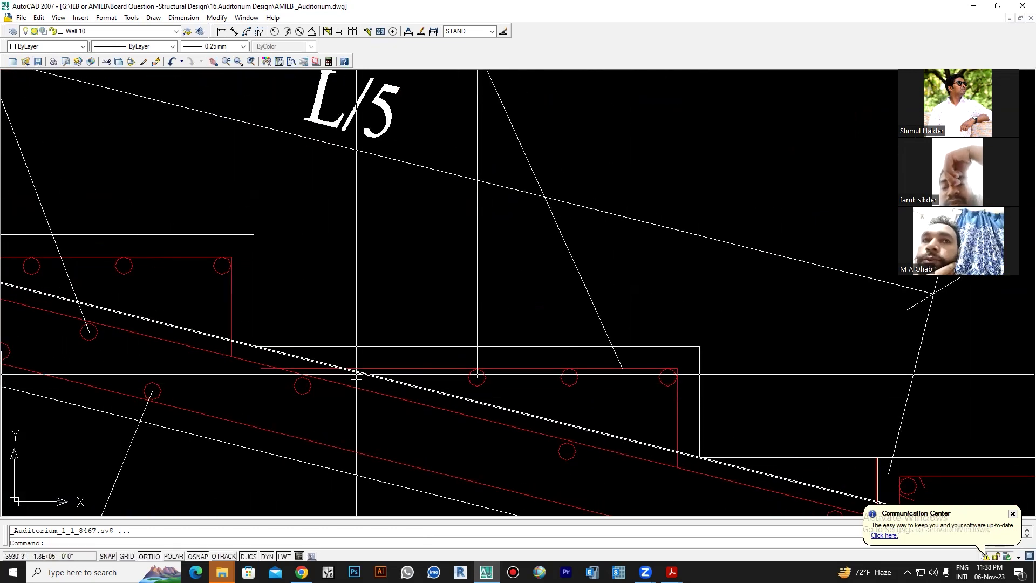
scroll(478, 377, "down", 1)
scroll(566, 348, "down", 1)
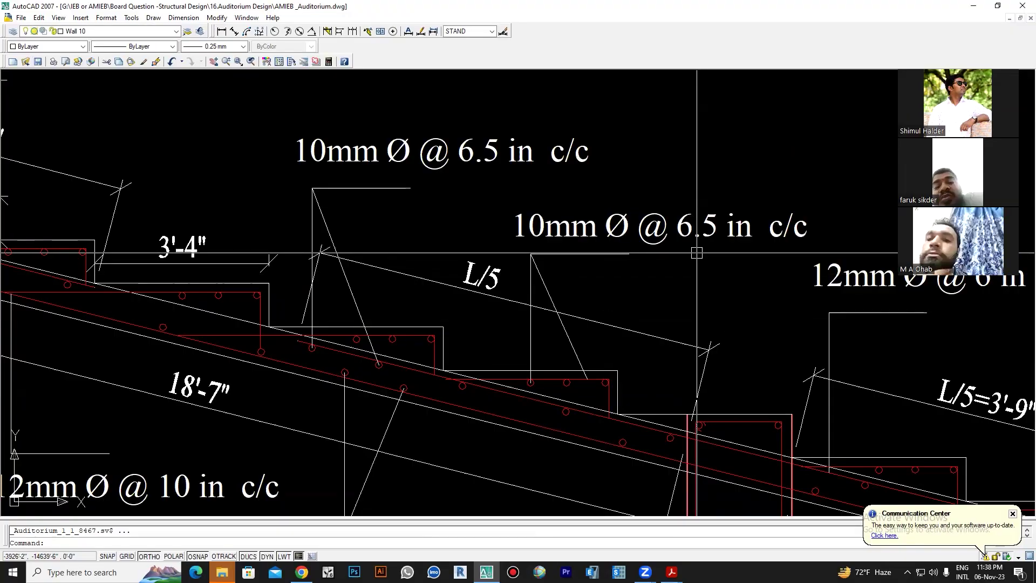
scroll(567, 393, "up", 3)
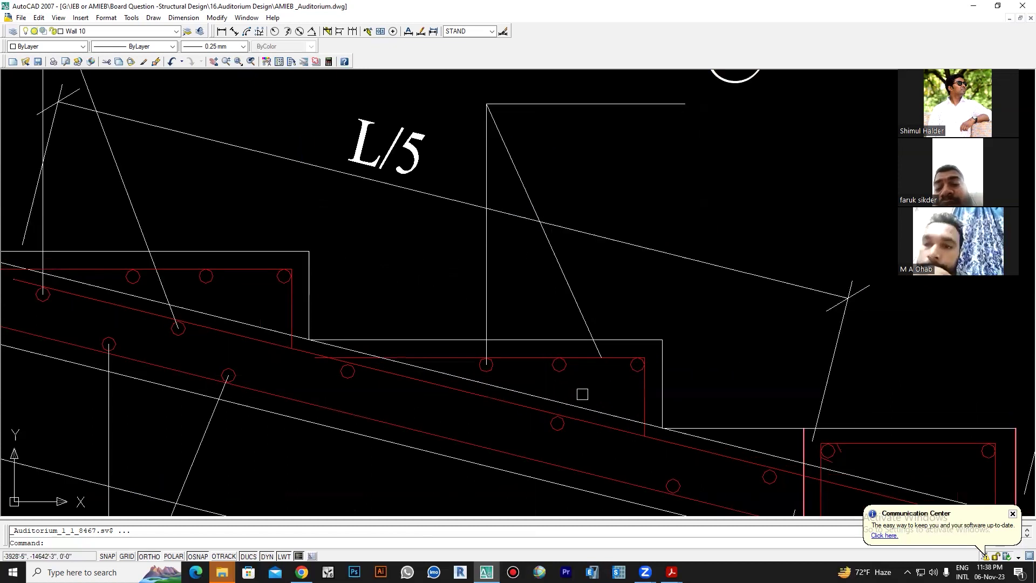
scroll(567, 396, "down", 3)
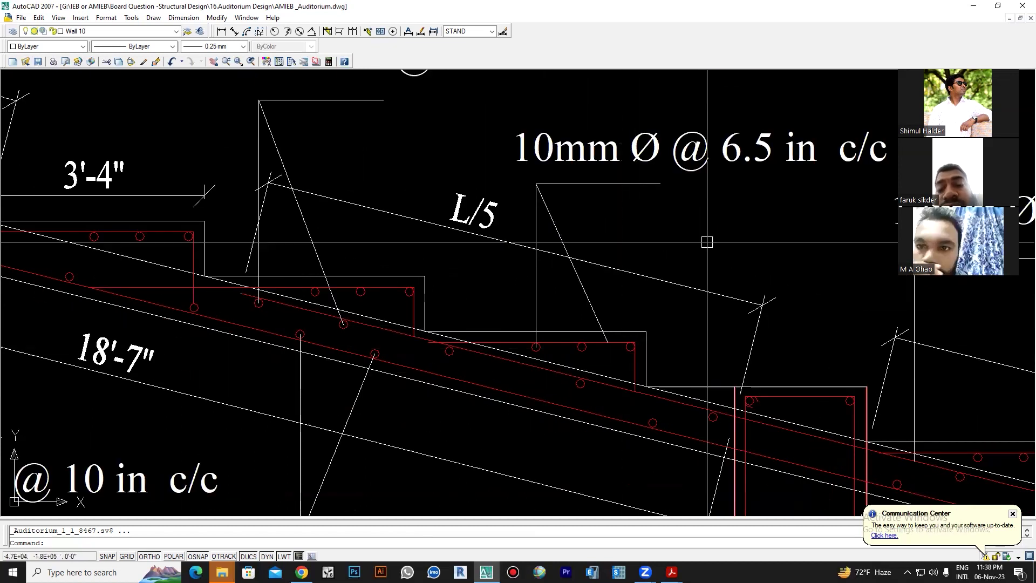
scroll(656, 213, "up", 1)
middle_click_drag(656, 213, 651, 224)
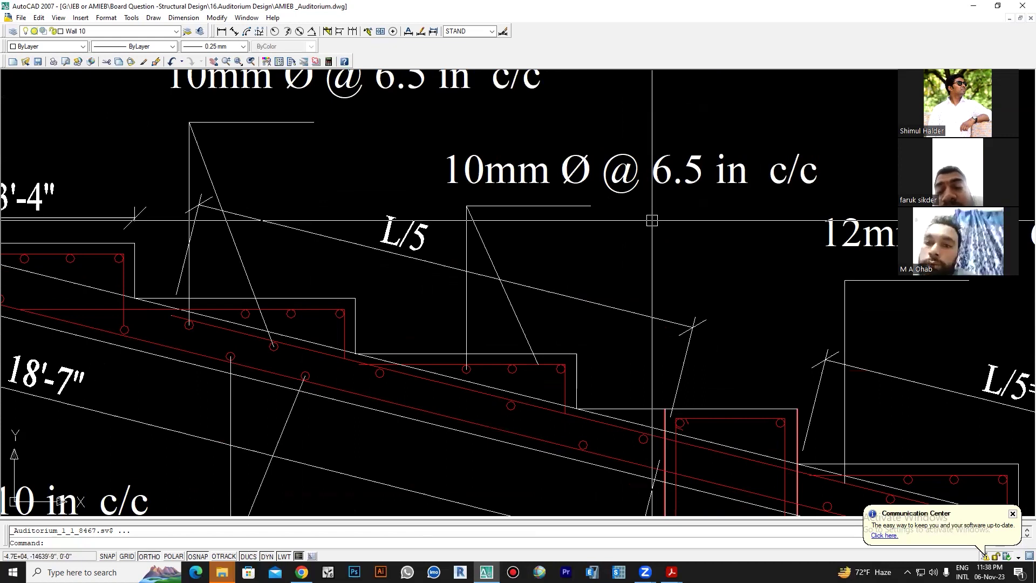
scroll(651, 223, "down", 4)
mouse_move(631, 401)
middle_mouse_down()
mouse_move(556, 401)
mouse_move(349, 316)
middle_mouse_up()
scroll(486, 365, "down", 2)
scroll(493, 365, "down", 2)
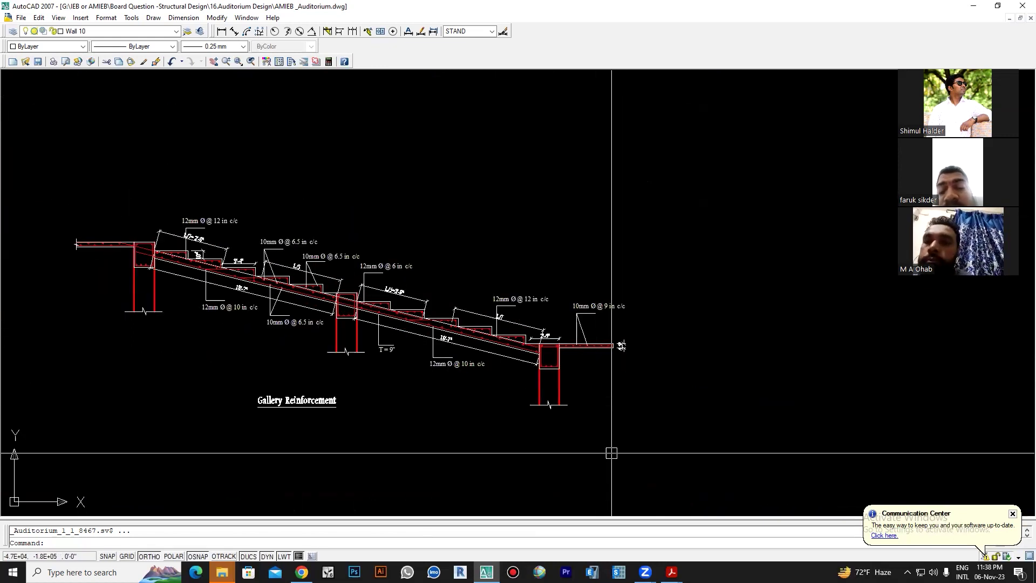
scroll(384, 348, "up", 5)
scroll(312, 349, "down", 4)
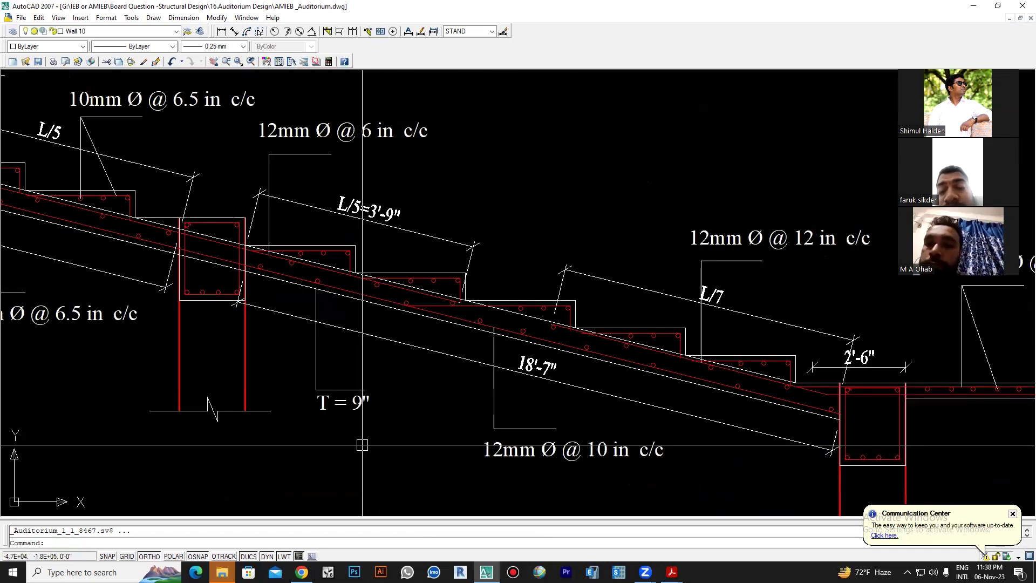
scroll(414, 437, "down", 4)
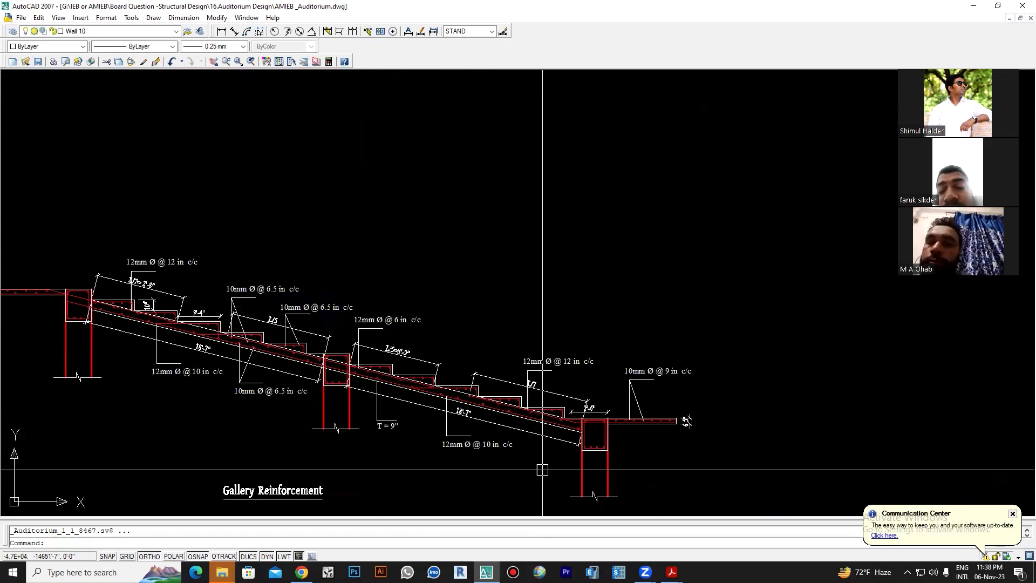
scroll(218, 408, "up", 4)
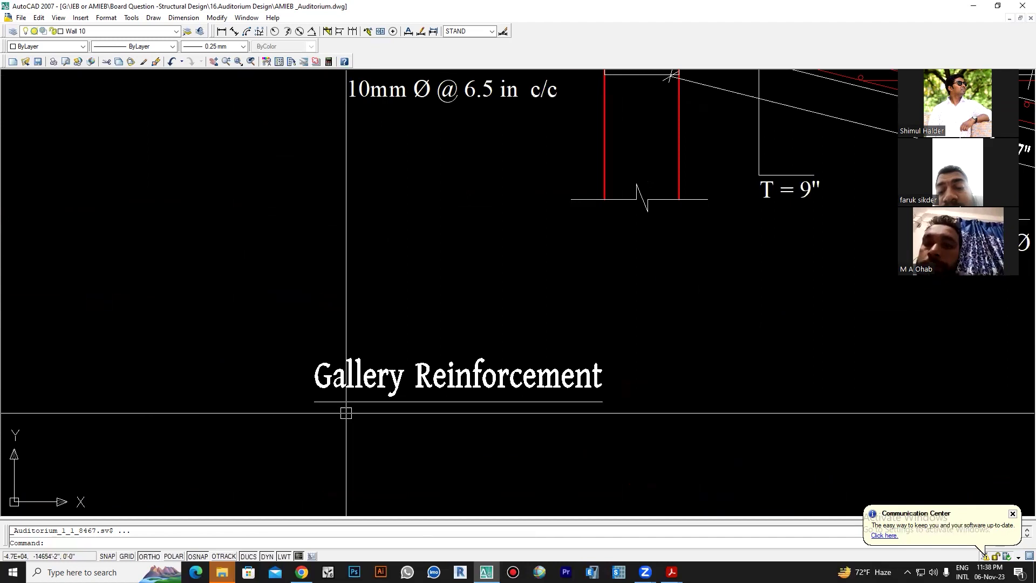
scroll(392, 431, "down", 4)
middle_click_drag(498, 432, 173, 426)
scroll(486, 338, "up", 2)
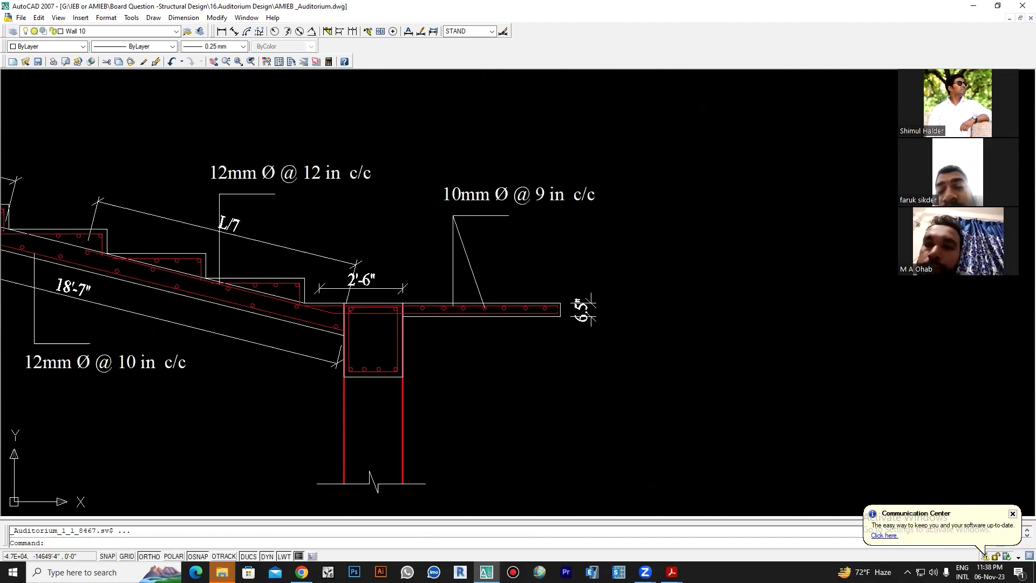
scroll(477, 410, "up", 5)
scroll(476, 410, "down", 1)
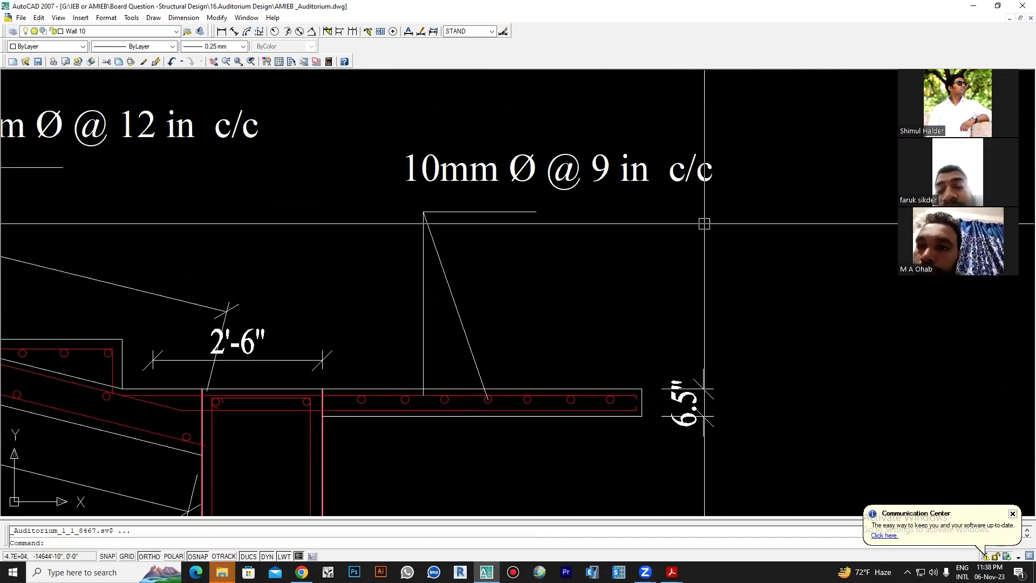
scroll(356, 409, "up", 4)
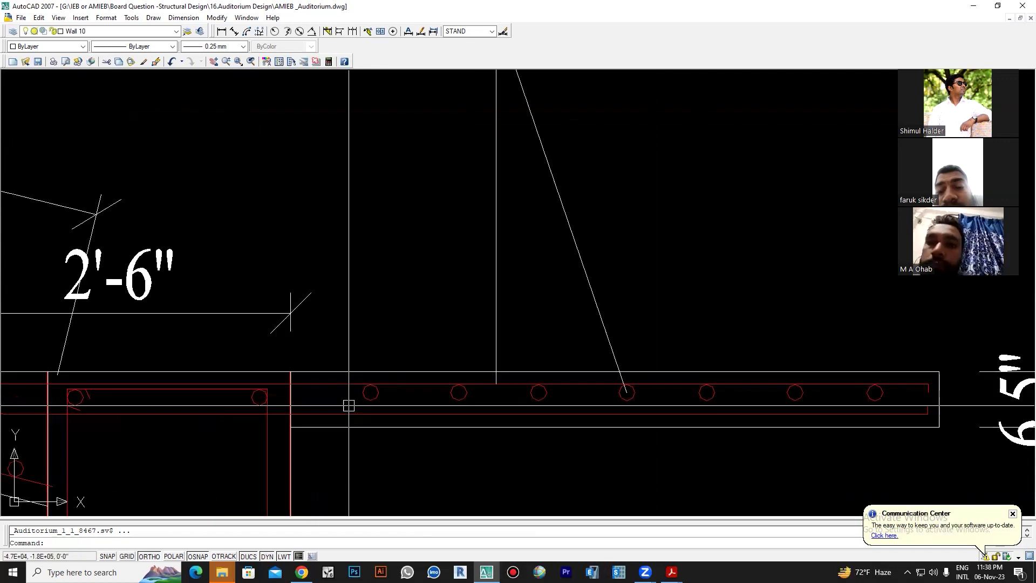
scroll(528, 388, "up", 1)
scroll(518, 391, "up", 1)
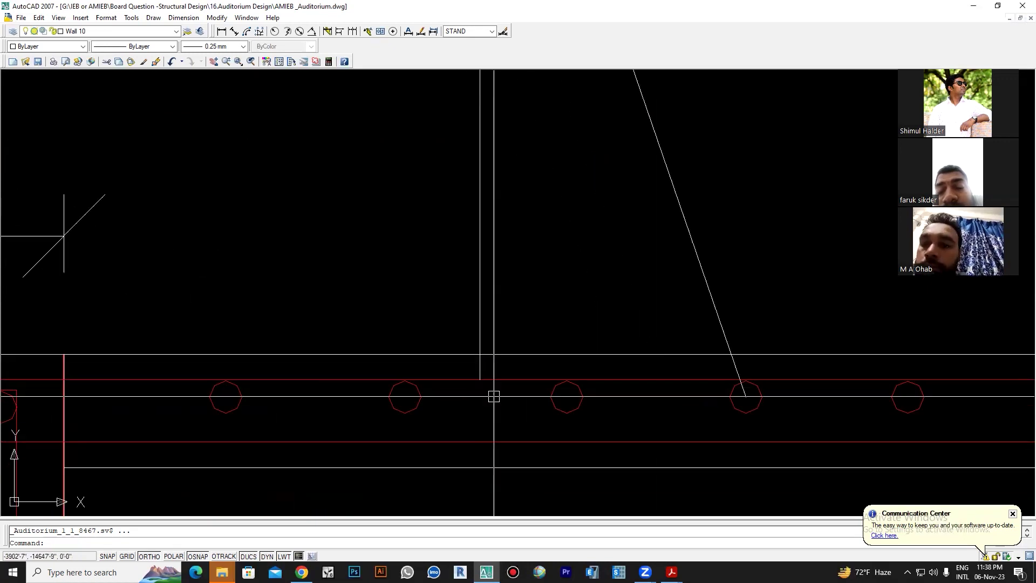
scroll(502, 394, "down", 2)
scroll(594, 403, "down", 2)
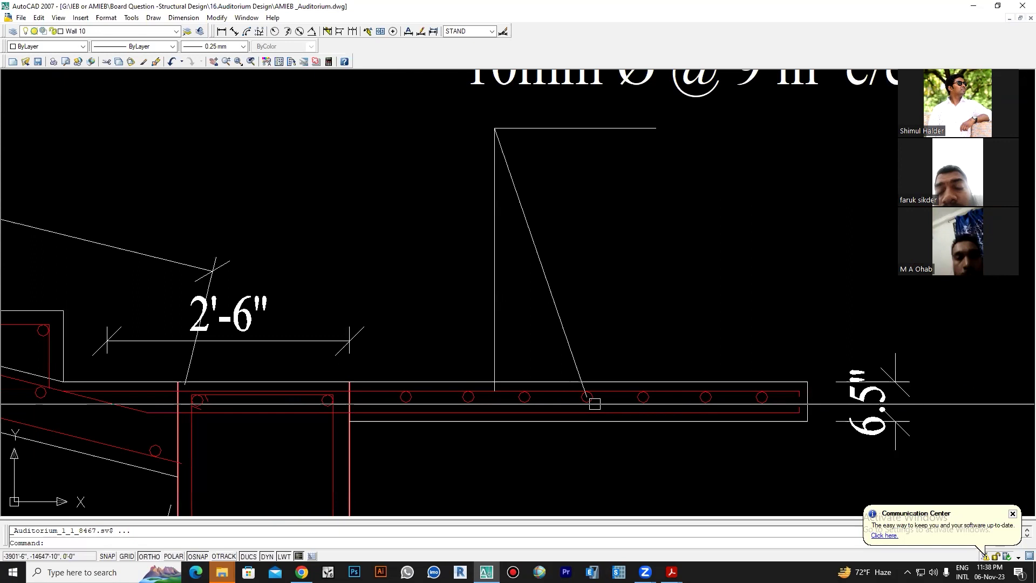
middle_click_drag(358, 389, 614, 349)
scroll(610, 348, "up", 2)
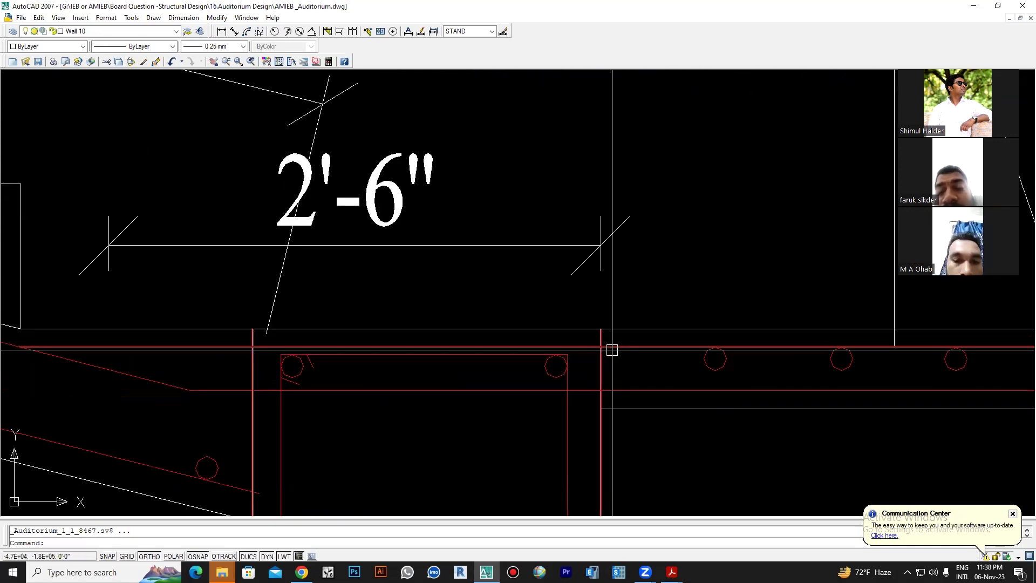
scroll(602, 344, "up", 1)
scroll(601, 347, "down", 1)
scroll(600, 348, "down", 2)
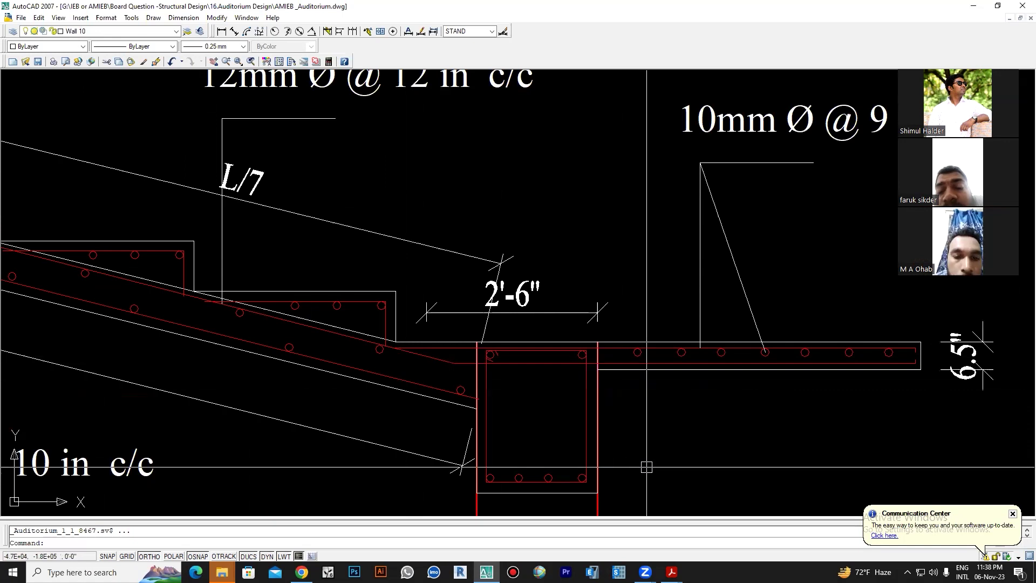
middle_click_drag(623, 469, 373, 484)
scroll(681, 383, "up", 2)
scroll(685, 380, "down", 3)
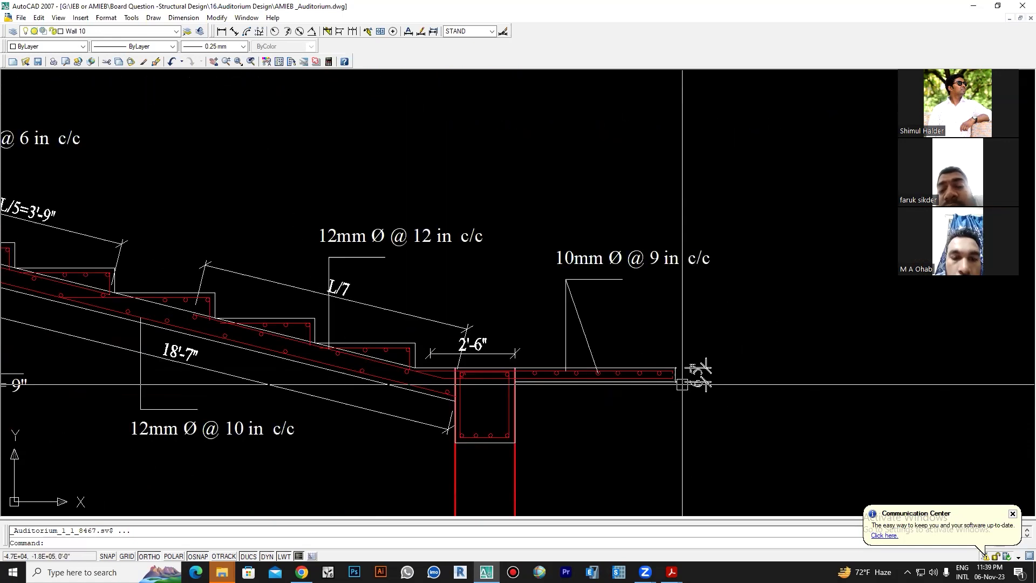
scroll(647, 401, "down", 4)
scroll(640, 405, "down", 1)
scroll(638, 406, "up", 2)
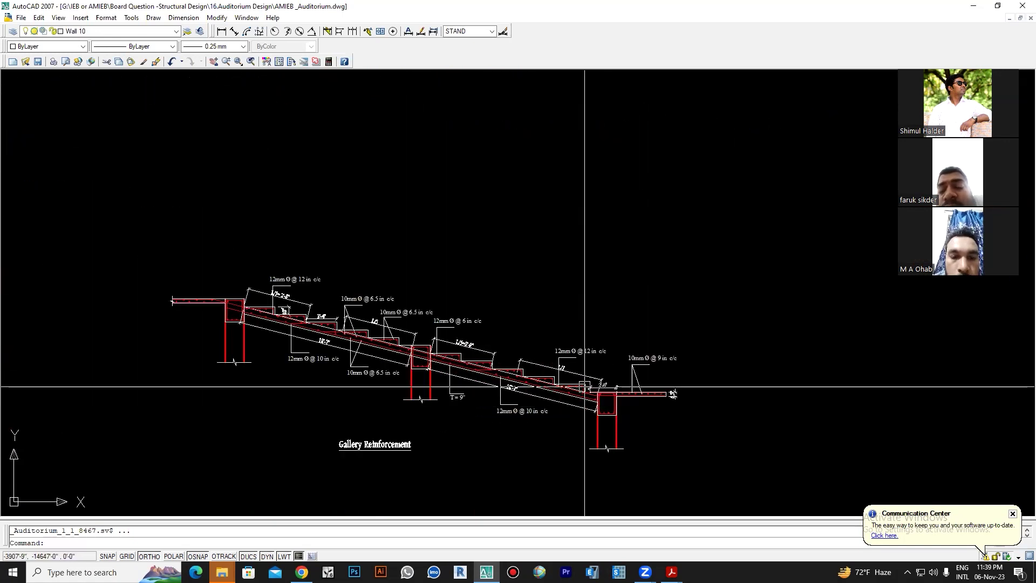
scroll(639, 406, "up", 7)
scroll(631, 405, "up", 1)
middle_click_drag(632, 404, 472, 365)
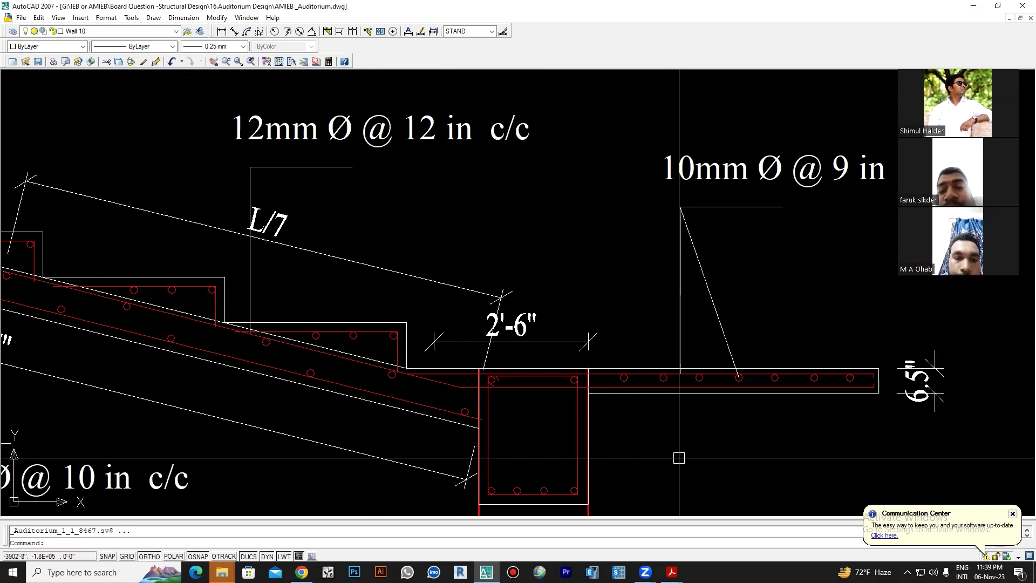
middle_click_drag(650, 426, 591, 413)
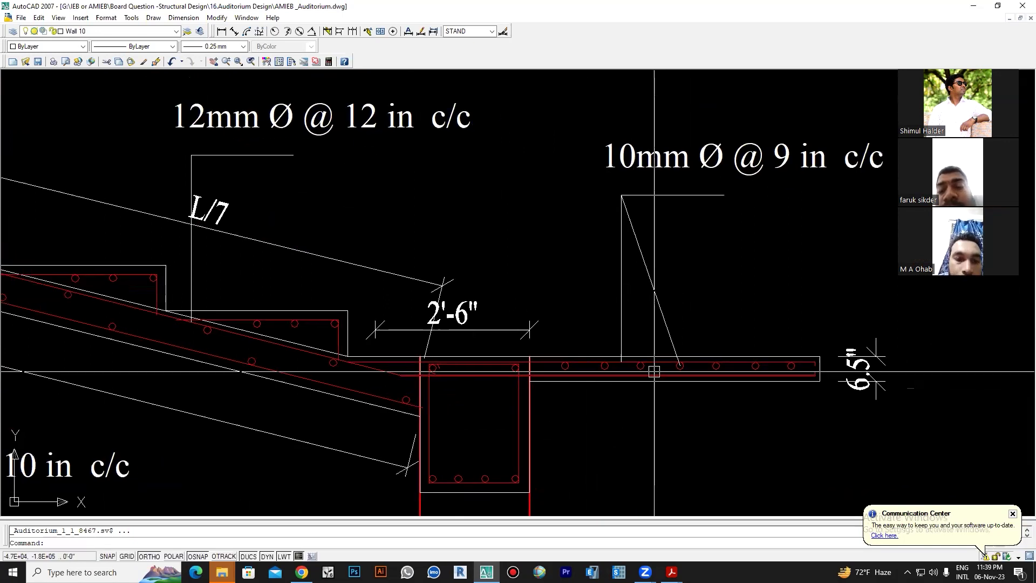
scroll(657, 370, "up", 3)
scroll(662, 386, "down", 2)
scroll(675, 384, "up", 2)
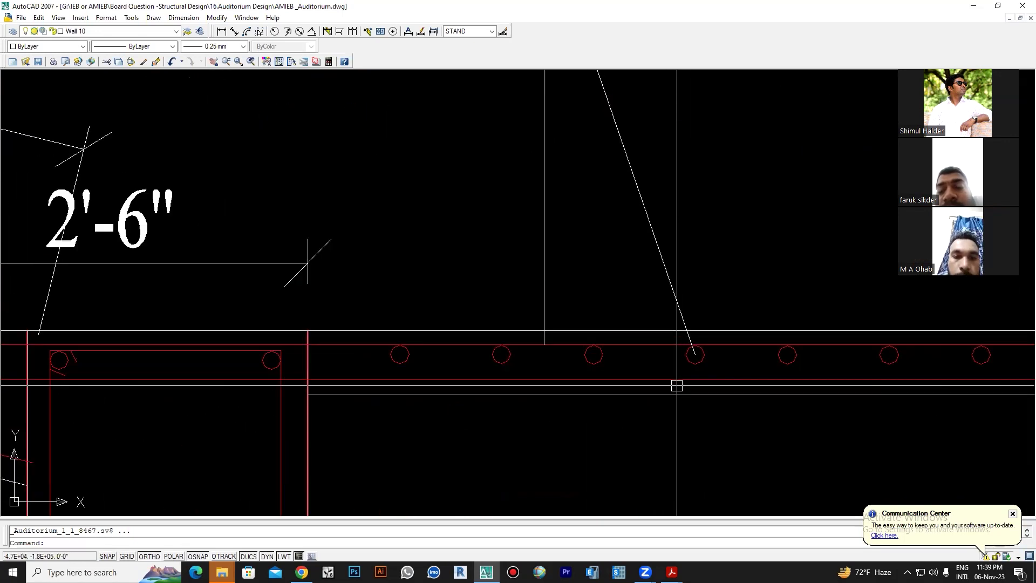
scroll(648, 420, "down", 2)
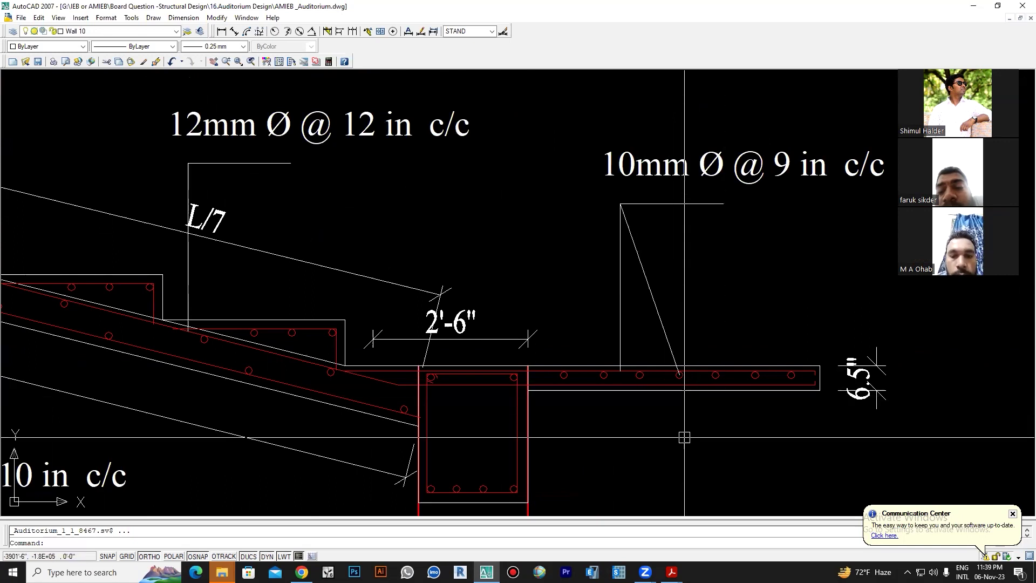
scroll(631, 413, "up", 2)
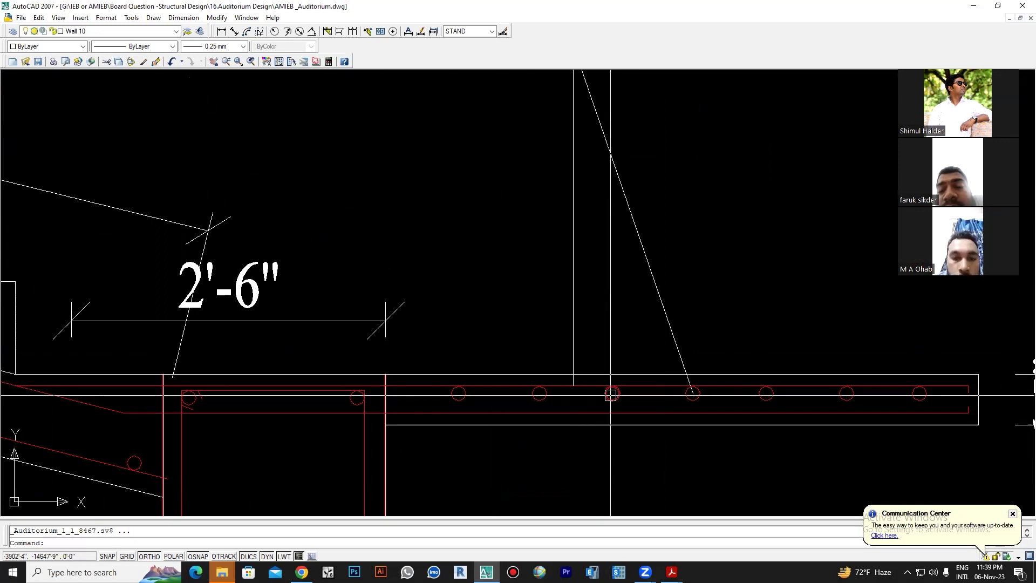
scroll(566, 409, "down", 3)
scroll(486, 433, "down", 1)
scroll(456, 437, "up", 2)
scroll(373, 429, "up", 1)
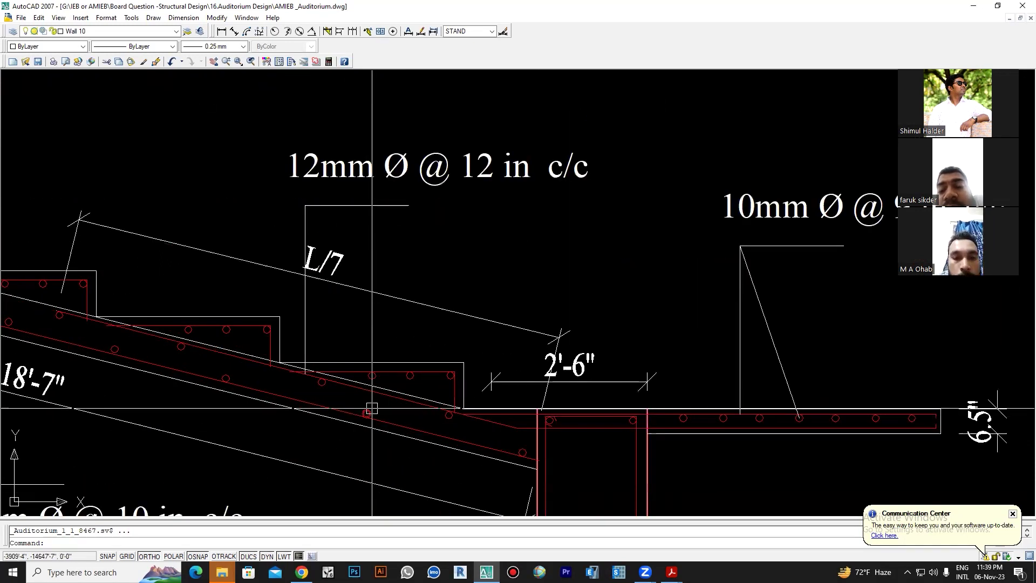
scroll(463, 429, "up", 1)
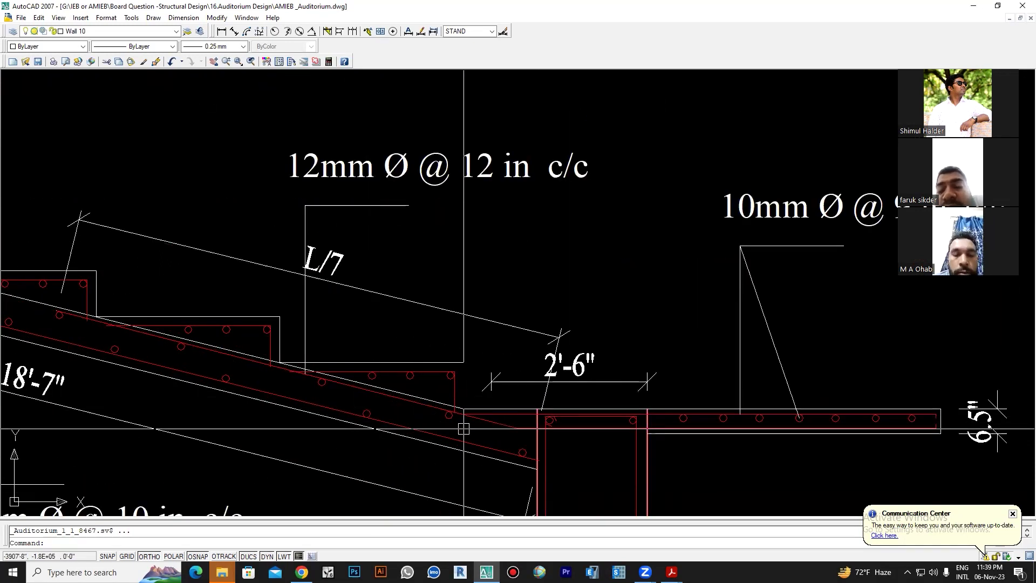
middle_click_drag(944, 426, 735, 423)
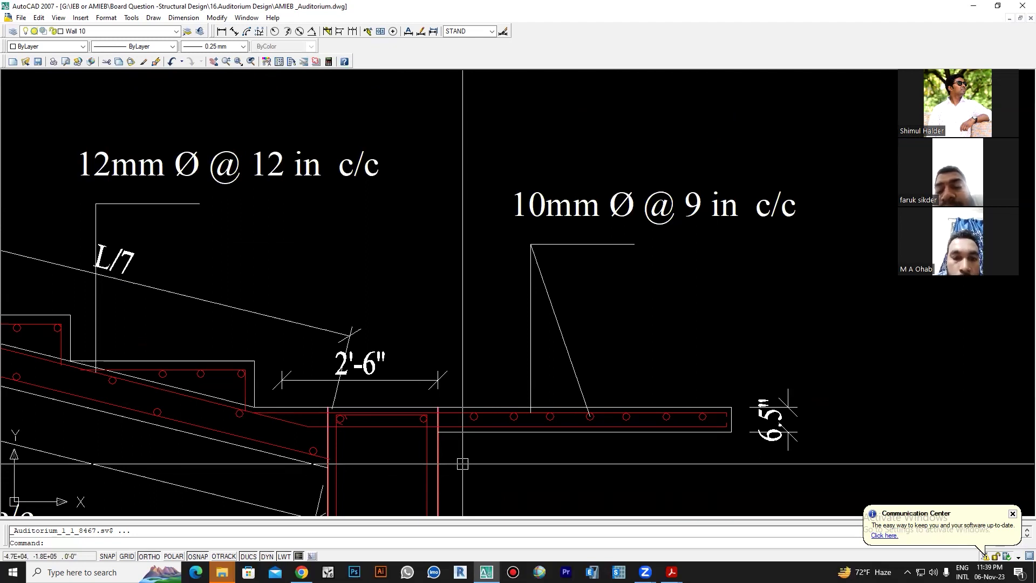
scroll(463, 463, "up", 1)
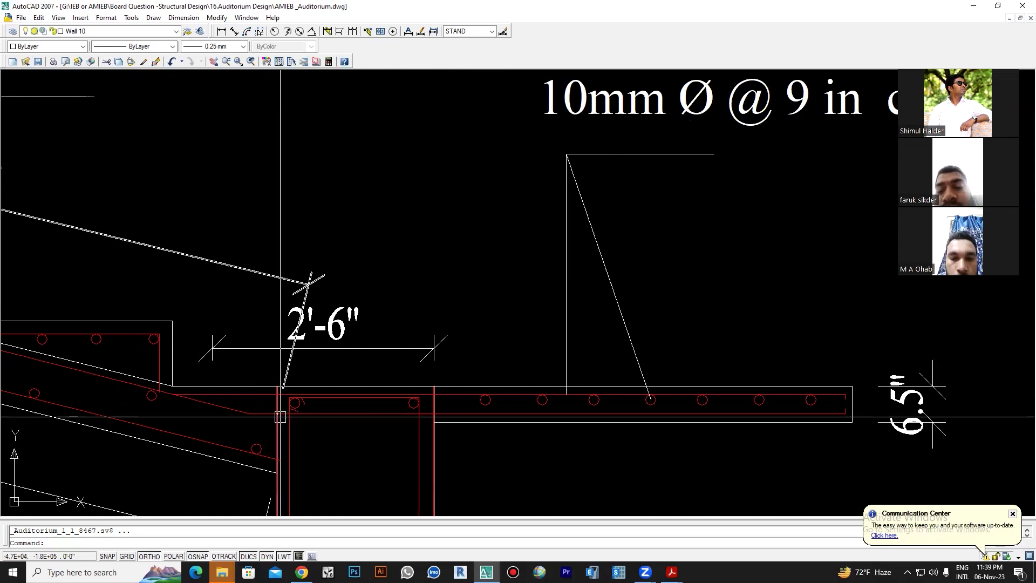
scroll(282, 416, "down", 1)
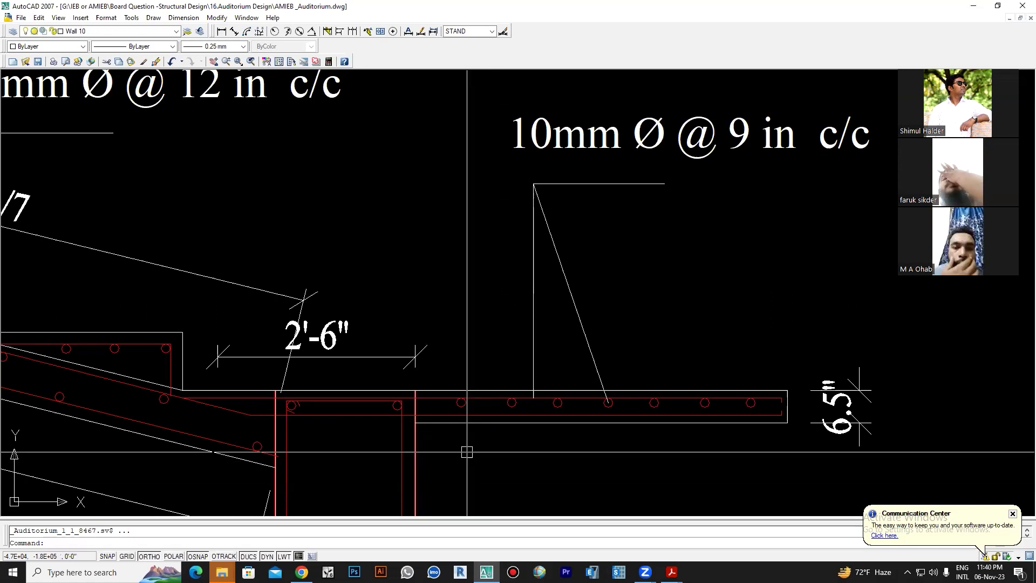
scroll(502, 453, "down", 1)
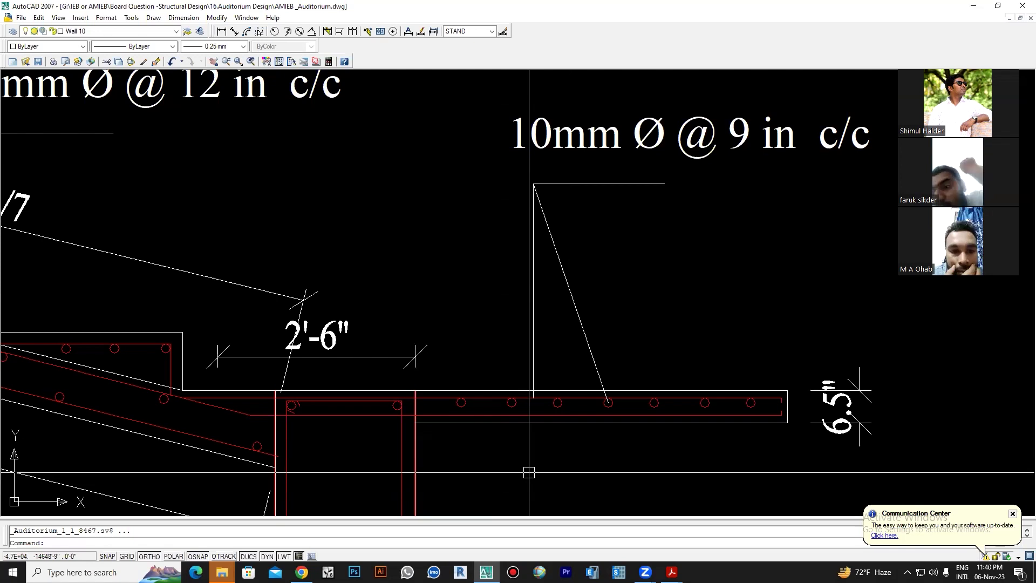
scroll(510, 446, "down", 3)
scroll(535, 450, "down", 1)
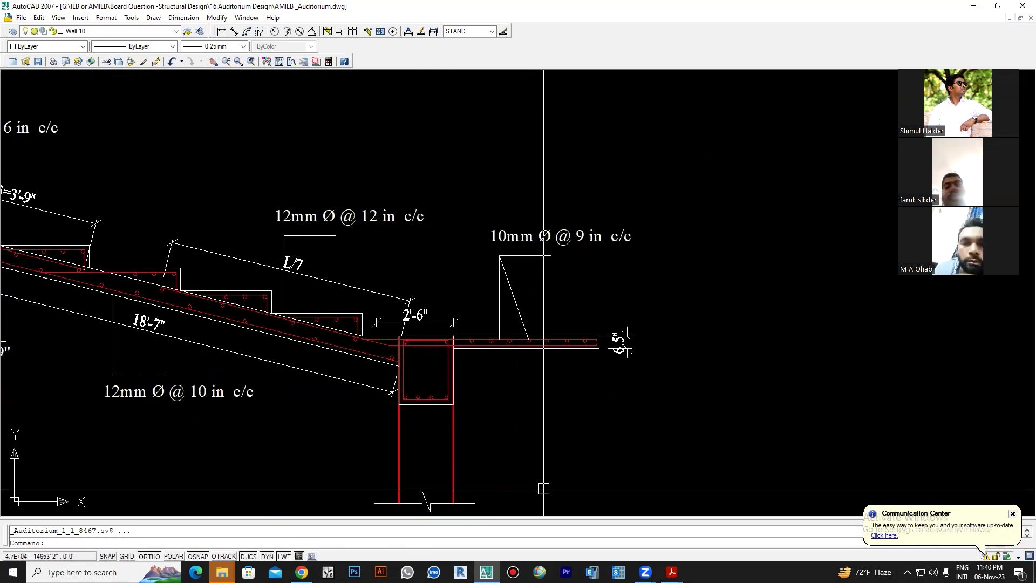
scroll(567, 445, "down", 5)
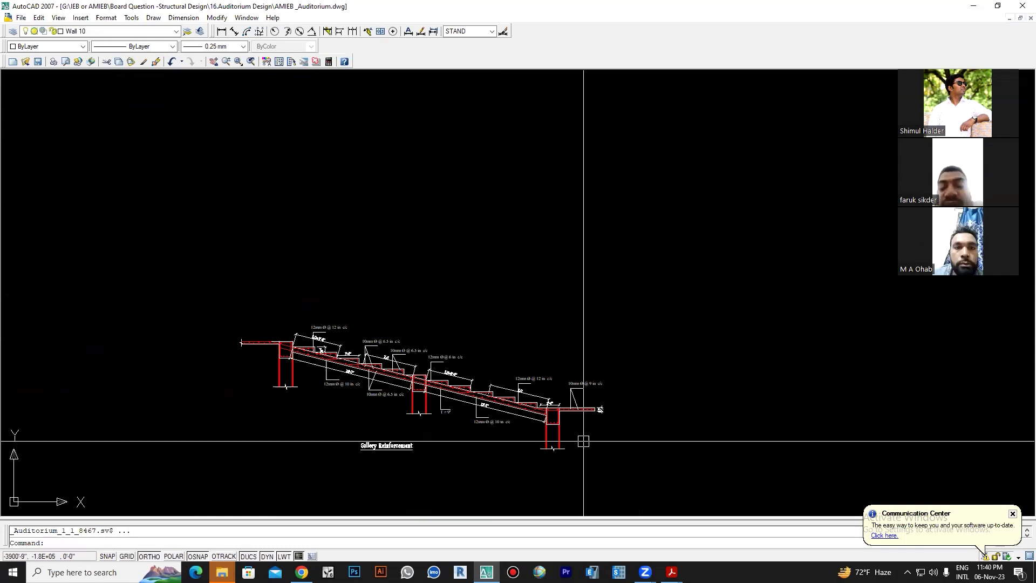
scroll(450, 439, "up", 2)
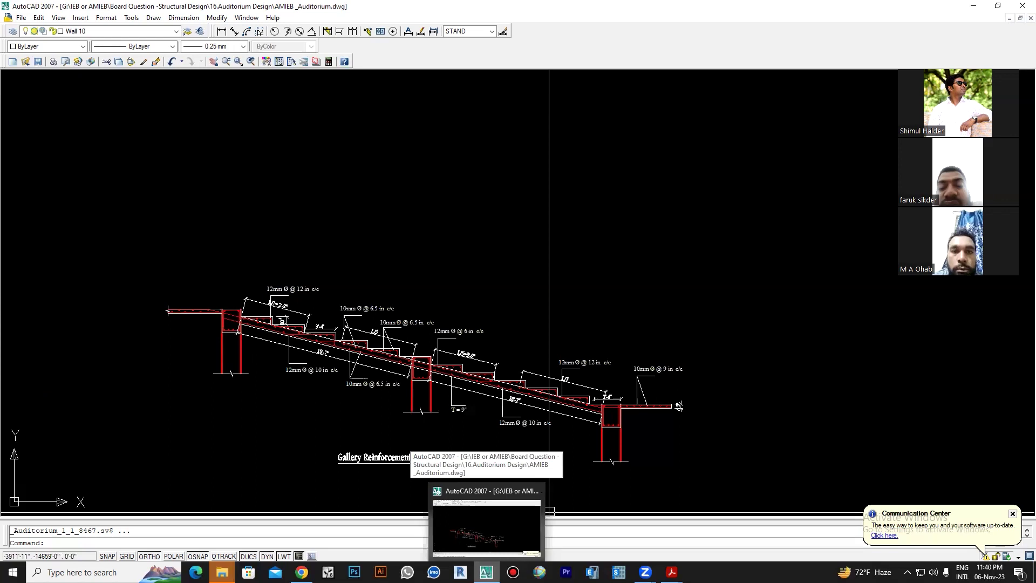
scroll(528, 393, "down", 2)
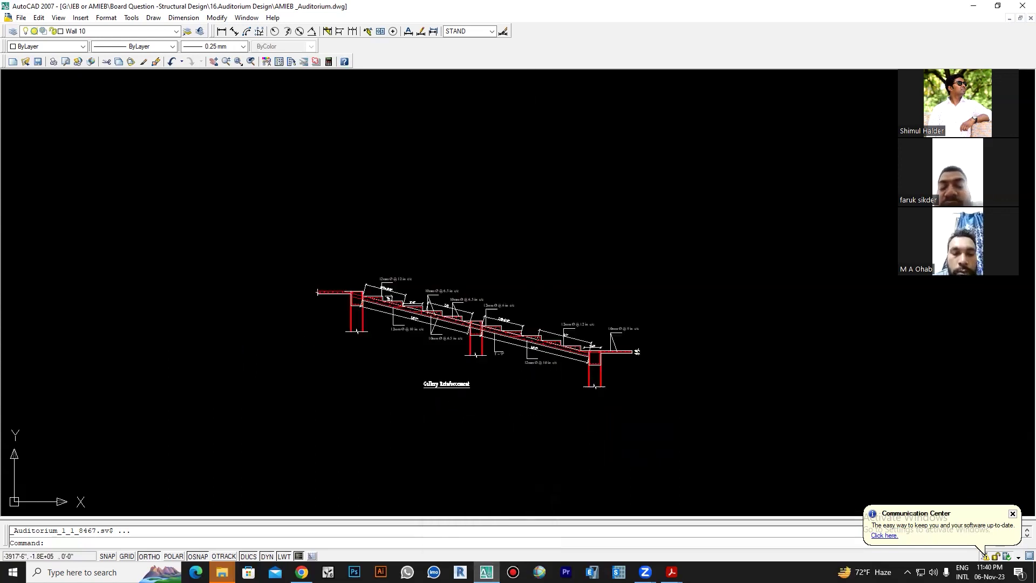
mouse_move(671, 571)
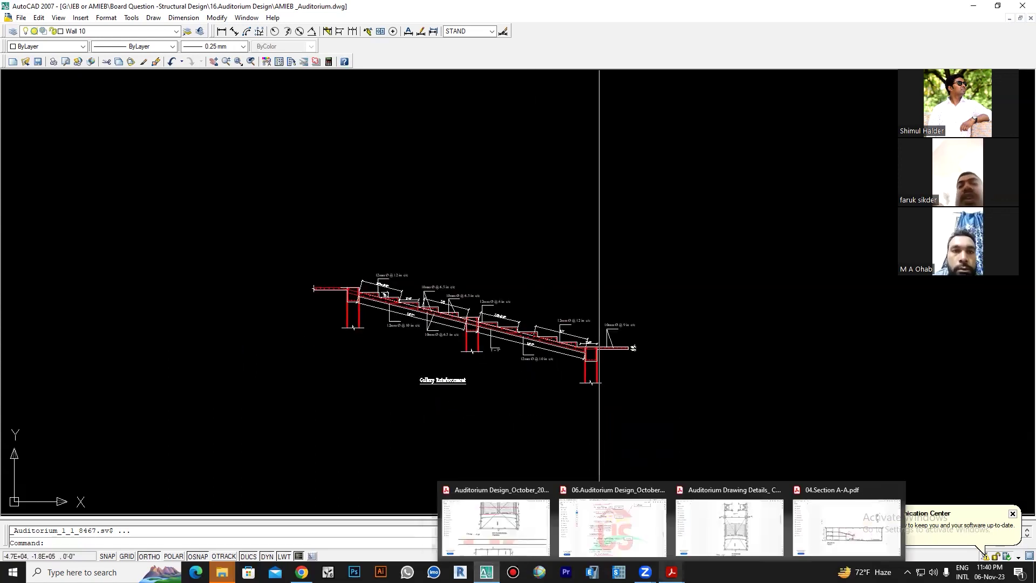
Bring up the gallery design PDF calculations, then the browser's WhatsApp chat
left_click(622, 524)
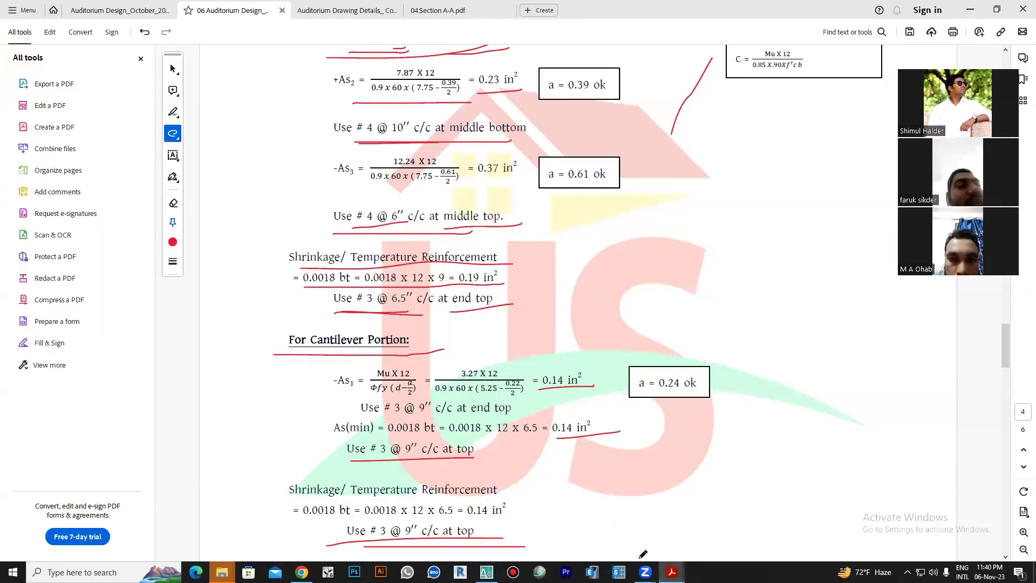
left_click(302, 571)
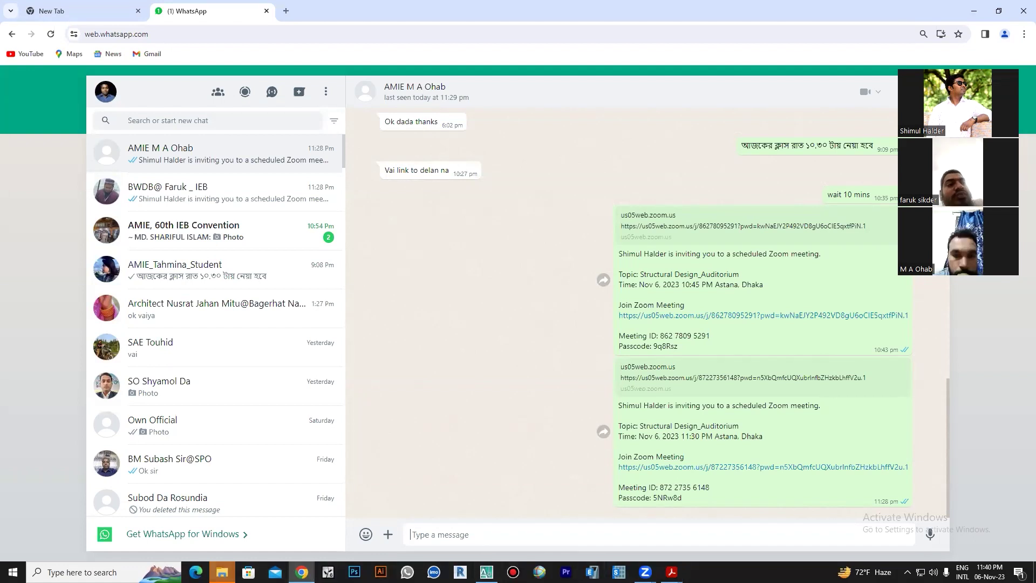
Bring up File Explorer on the Documents > zoom recording folder
left_click(271, 529)
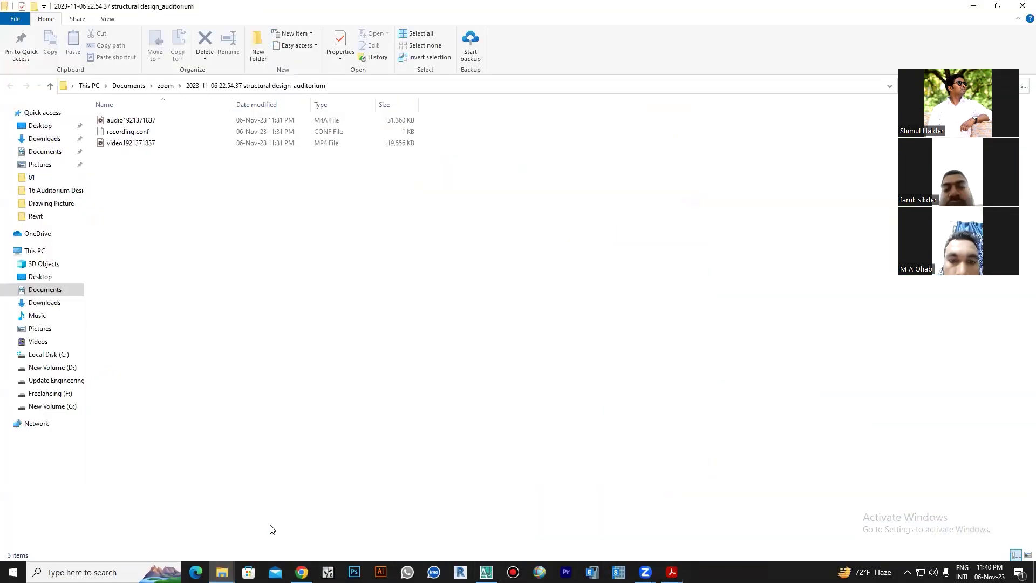